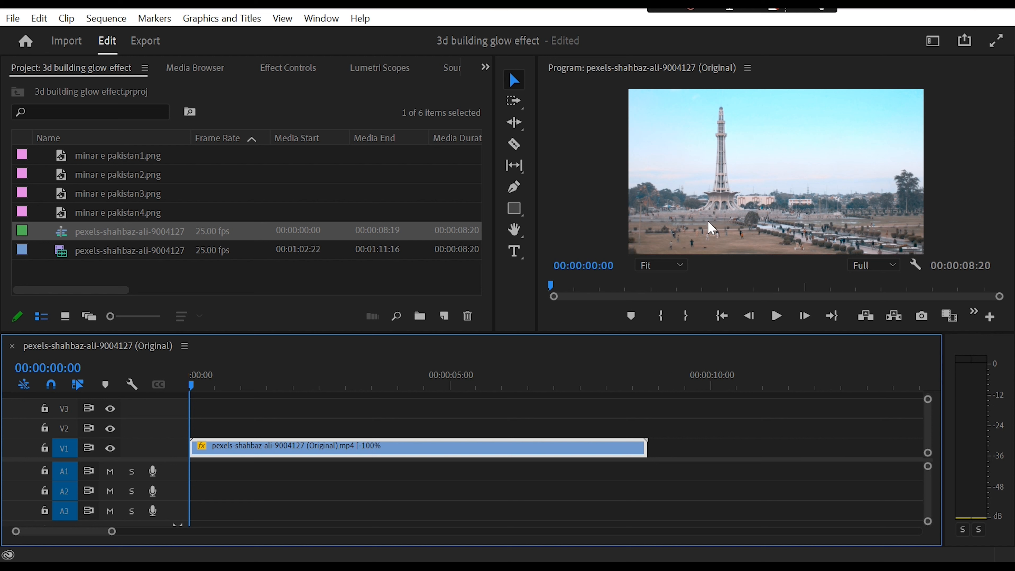
click(927, 142)
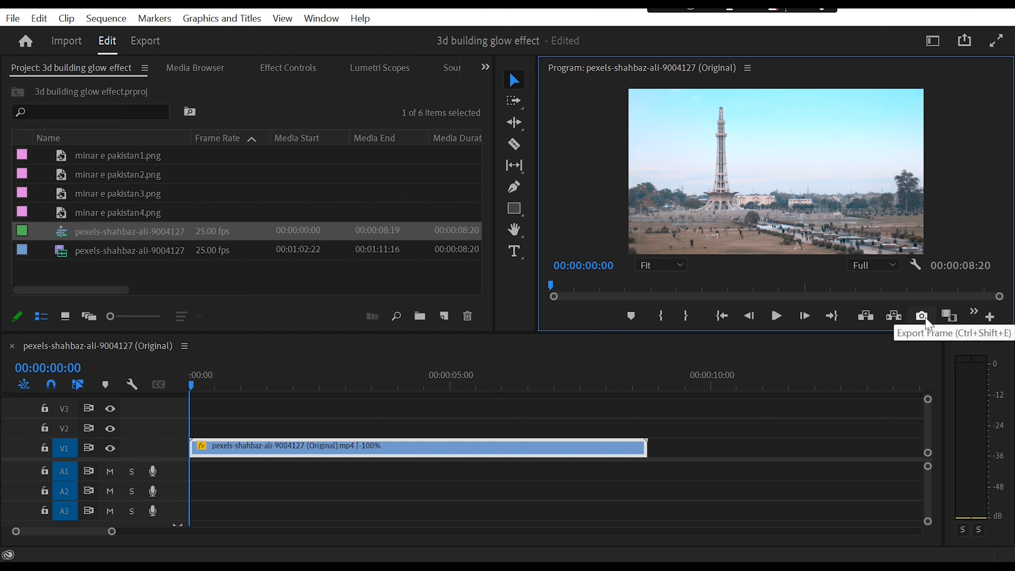
click(992, 318)
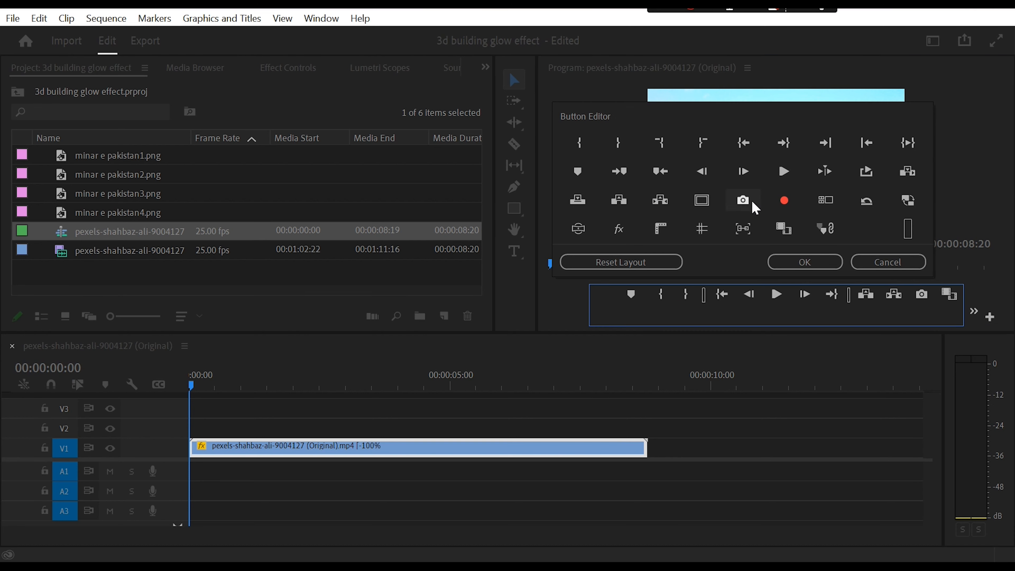
click(878, 264)
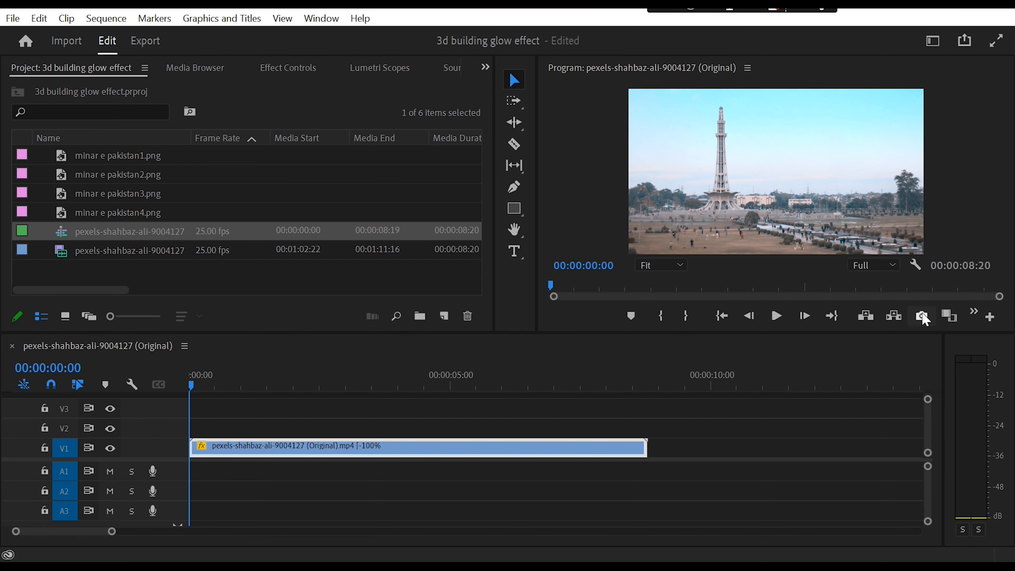
- Export the sequence's first frame as a PNG still named 1
click(923, 317)
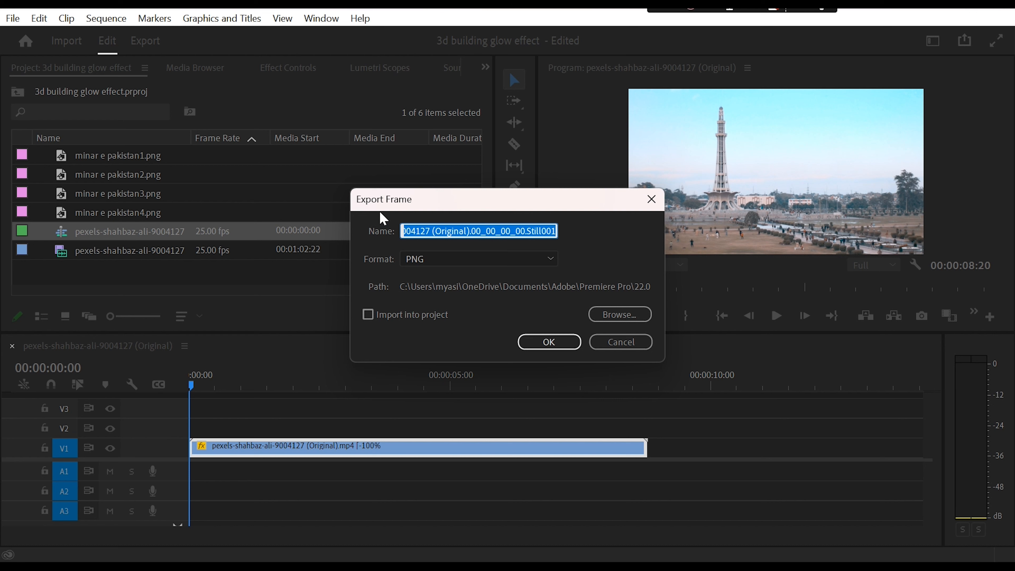
text(1)
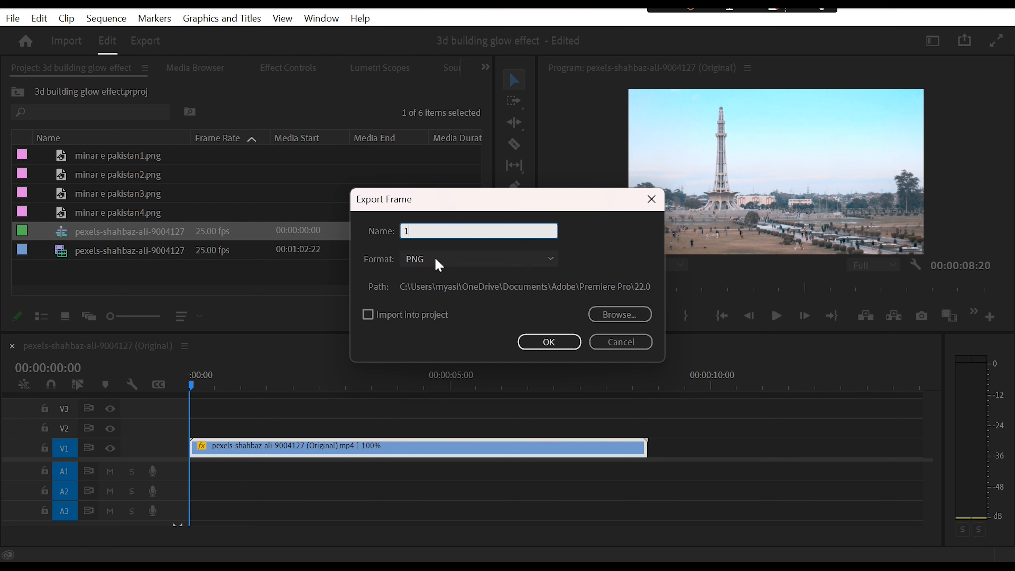
click(567, 343)
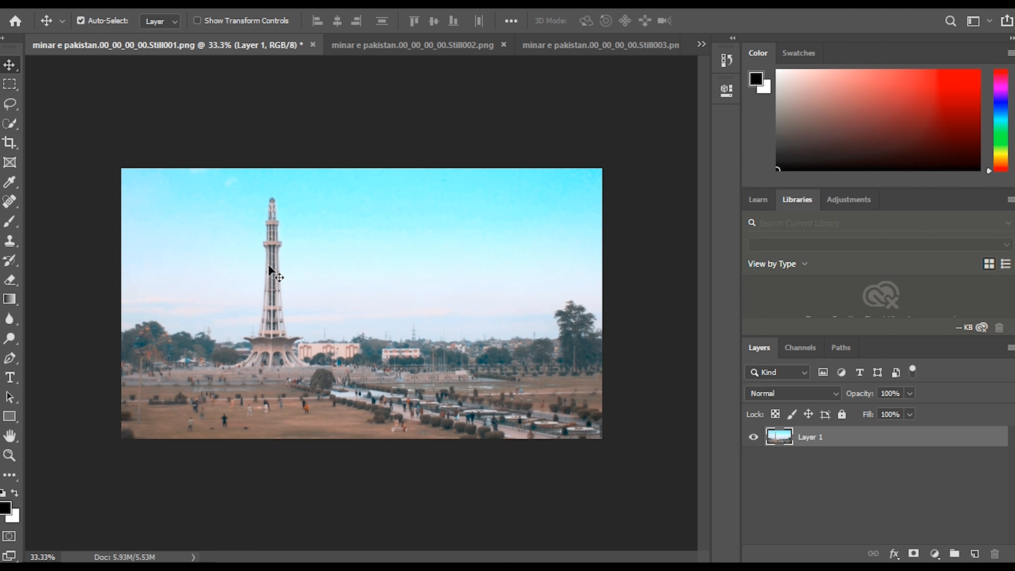
- In Photoshop, trace a closed Pen path loosely around the whole tower in the Still001 image and convert it to a selection
click(9, 360)
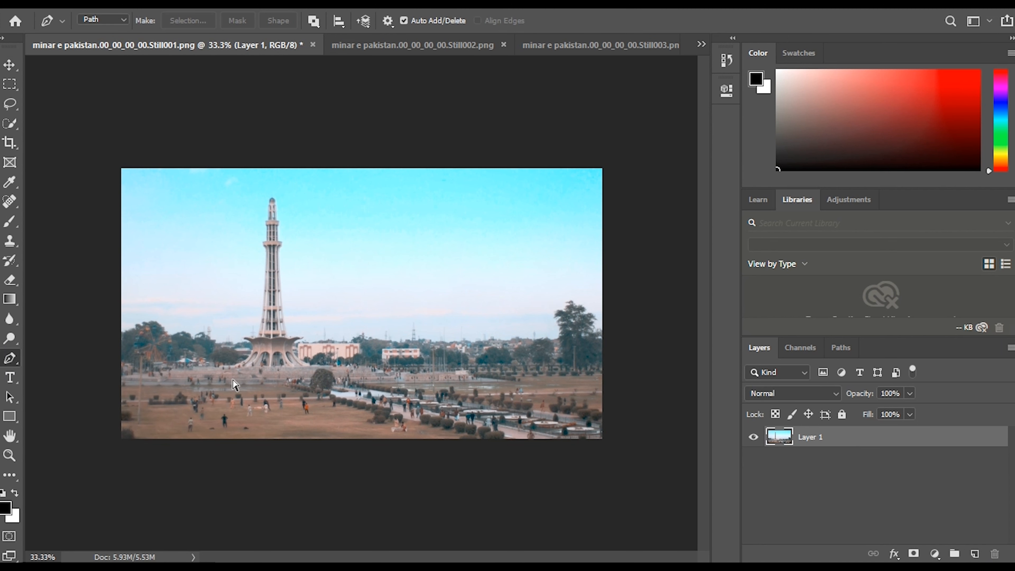
key(ctrl+plus)
key(ctrl+plus)
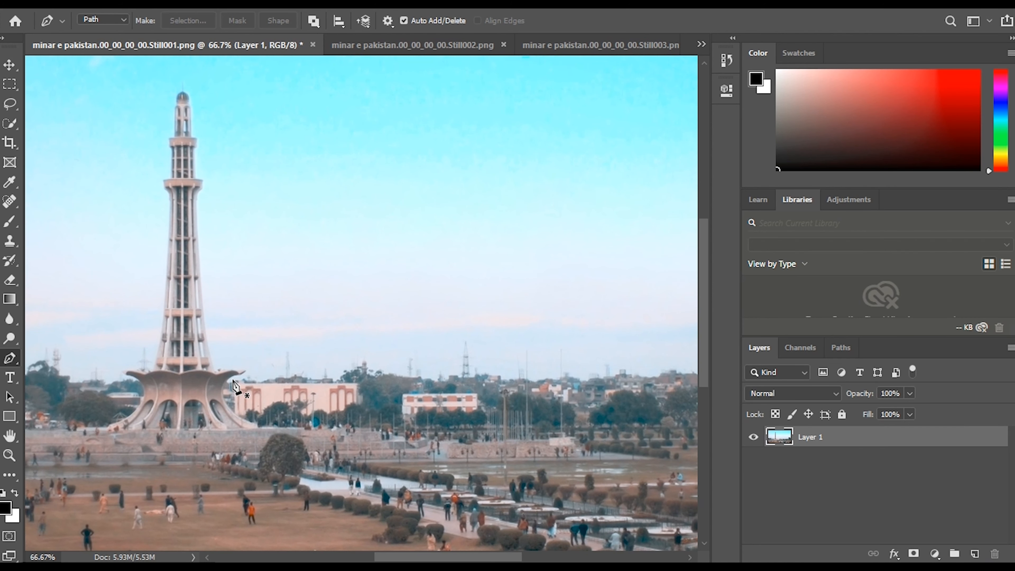
click(79, 428)
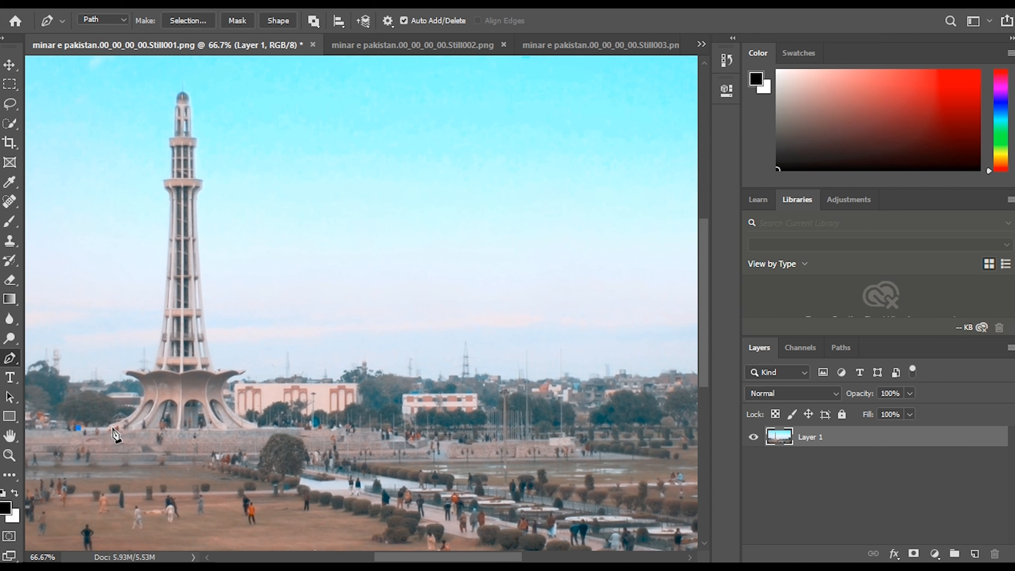
click(126, 428)
click(193, 429)
click(264, 428)
click(244, 418)
click(226, 400)
click(232, 377)
click(246, 370)
click(204, 78)
click(163, 64)
click(132, 366)
click(121, 372)
click(135, 389)
click(124, 408)
click(107, 421)
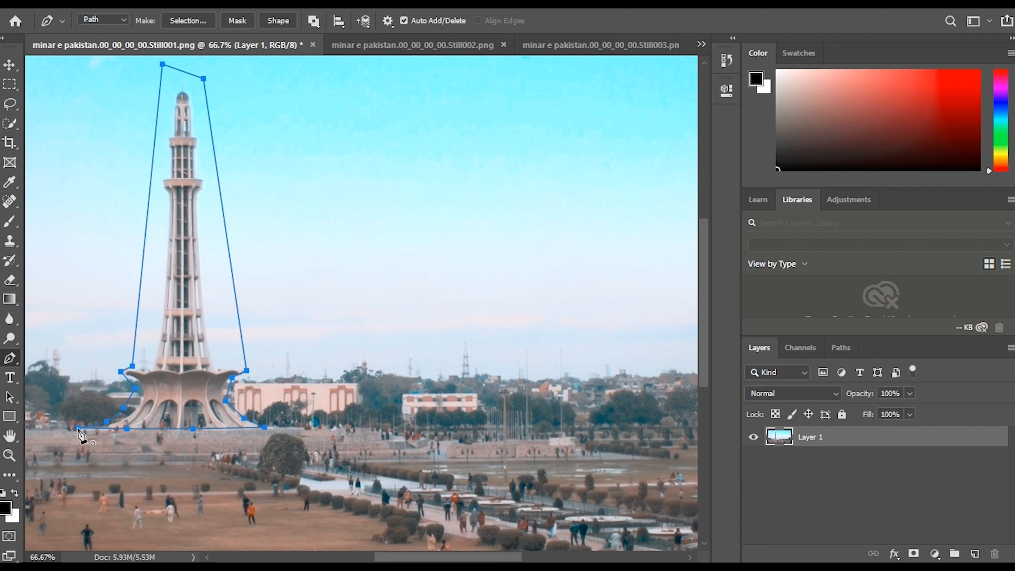
key(ctrl+Return)
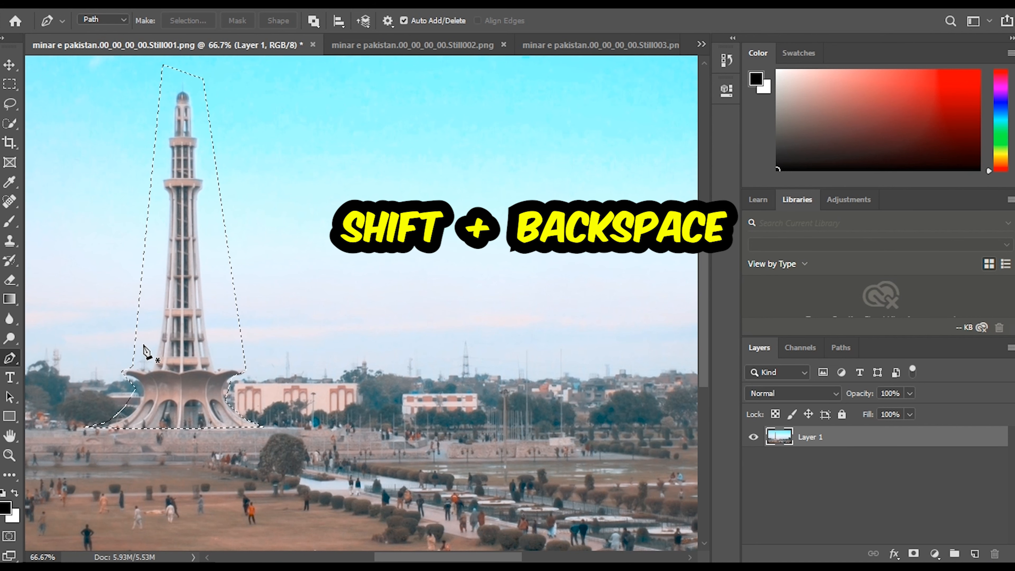
- Remove the selected tower with a Content-Aware fill in Normal mode at 100% opacity, and clear the selection
key(shift+BackSpace)
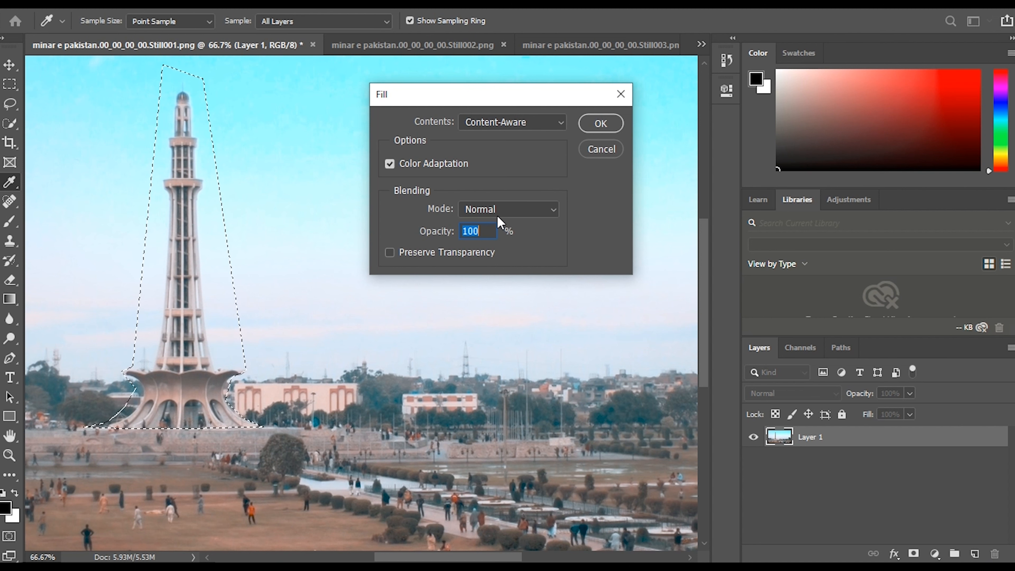
click(601, 121)
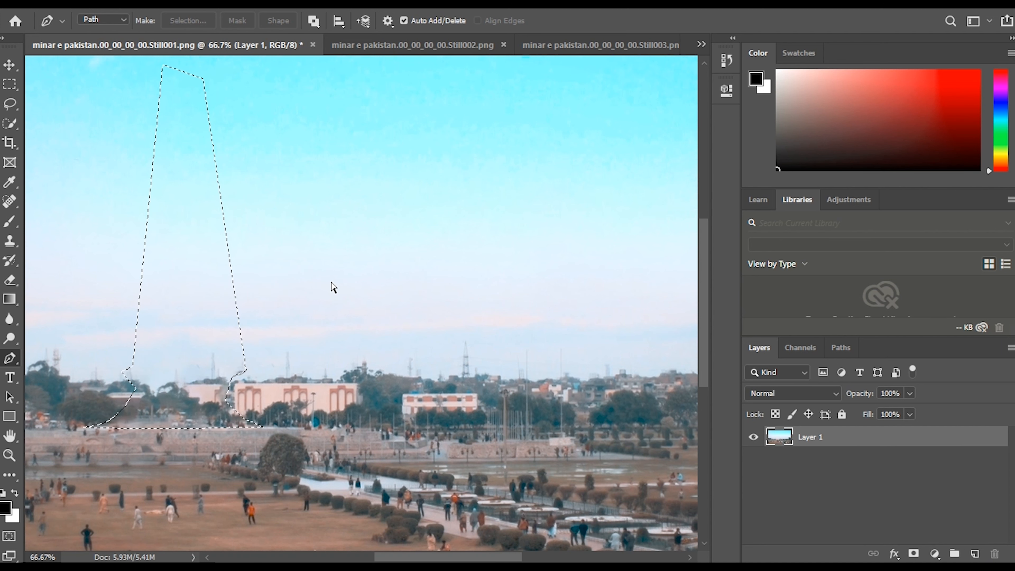
key(ctrl+d)
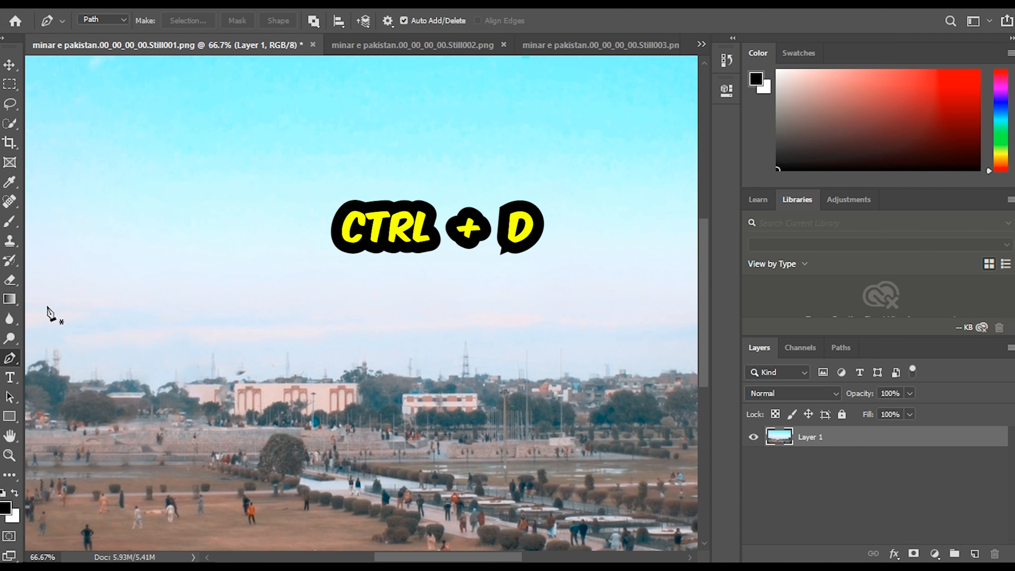
- Save the edited Still001 image and switch to the Still002 image
key(ctrl+minus)
key(ctrl+minus)
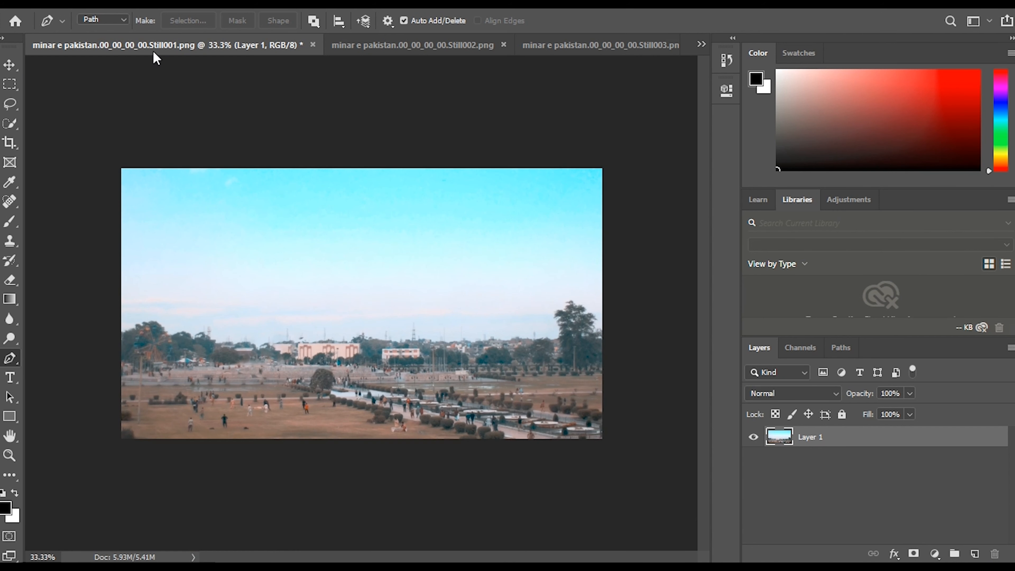
key(ctrl+s)
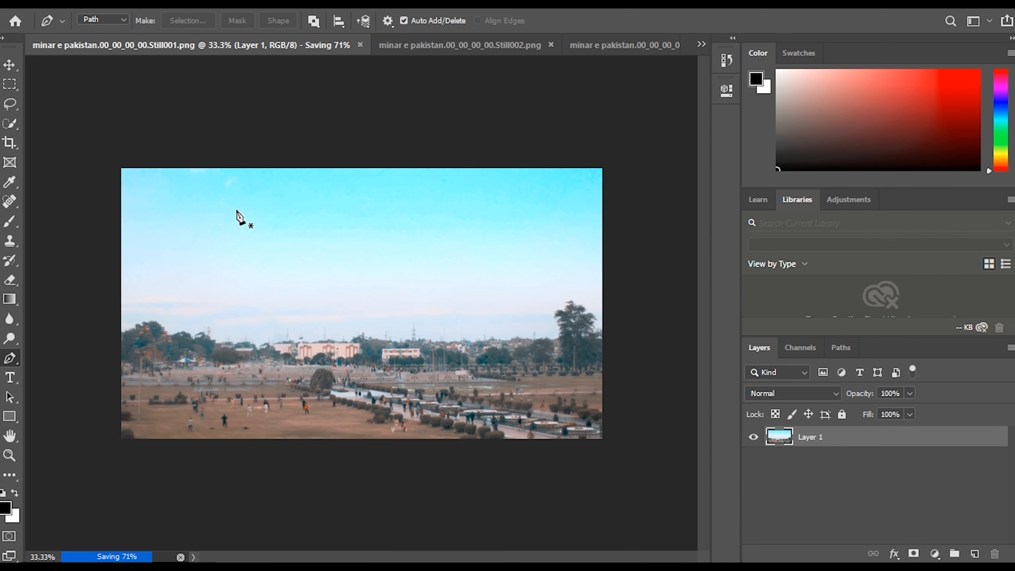
click(35, 5)
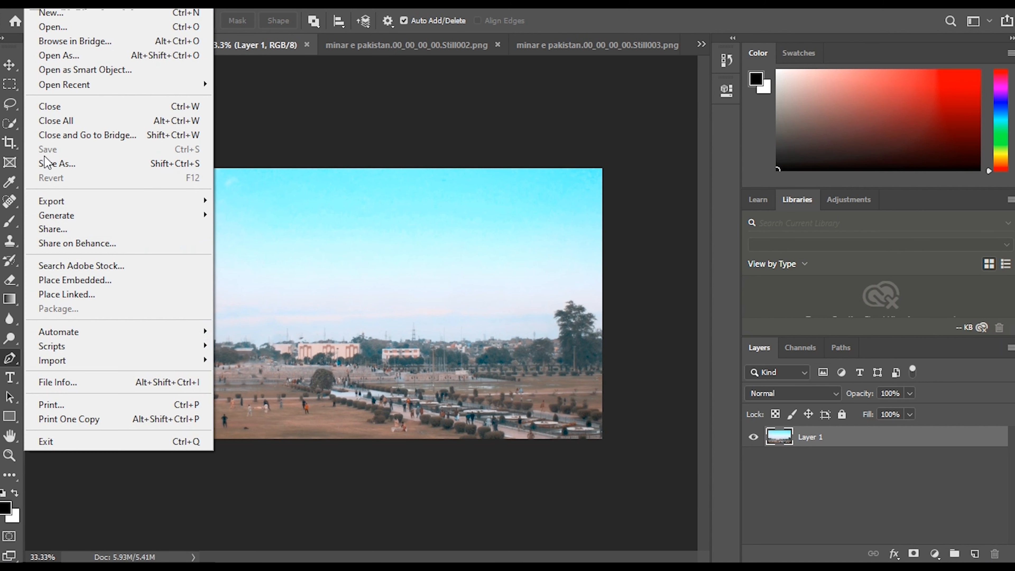
click(311, 198)
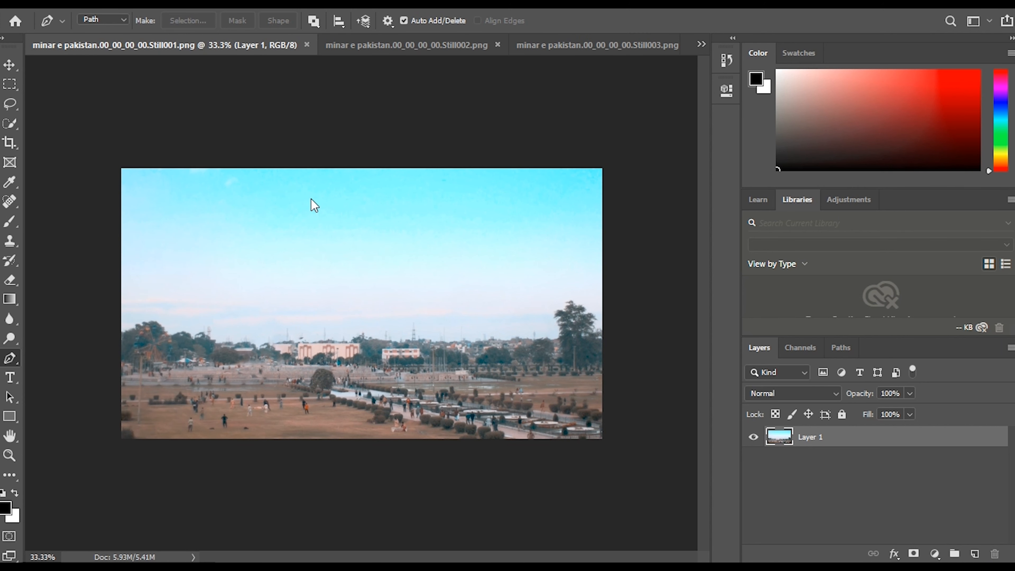
click(414, 47)
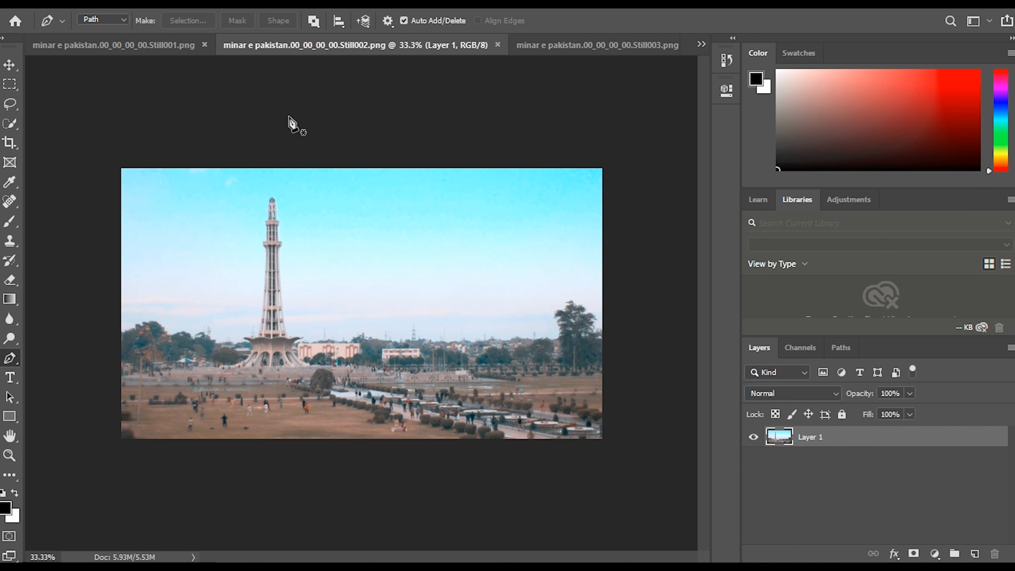
key(b)
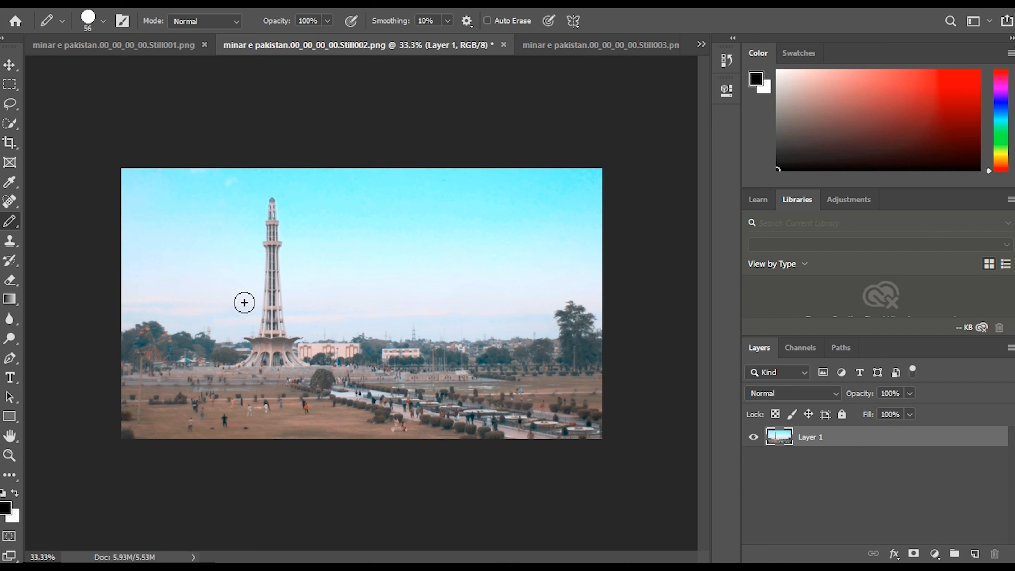
mouse_move(303, 326)
mouse_down()
mouse_move(221, 343)
mouse_move(214, 396)
mouse_move(325, 393)
mouse_move(356, 359)
mouse_move(301, 329)
mouse_up()
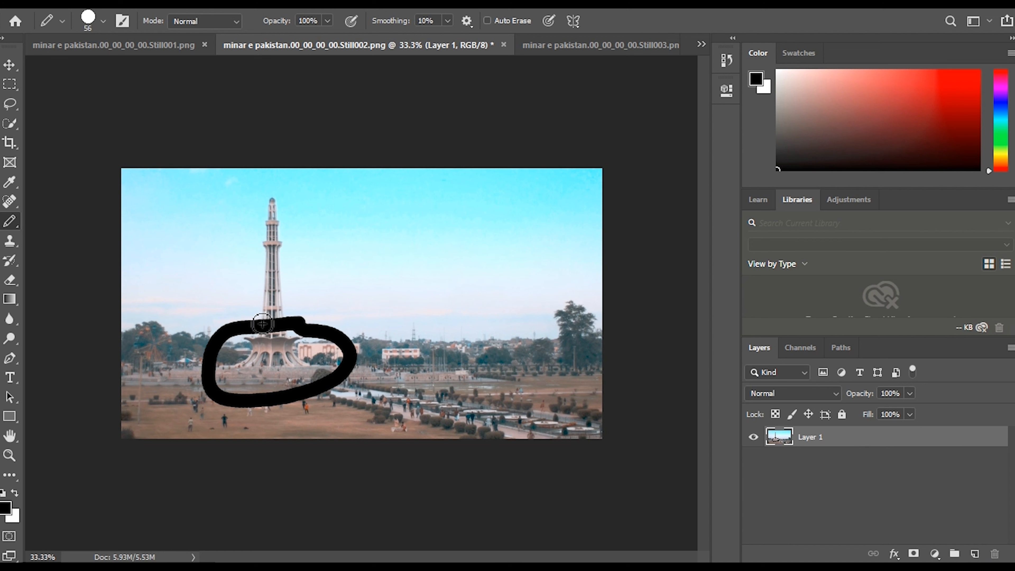
mouse_move(232, 336)
mouse_down()
mouse_move(227, 368)
mouse_move(327, 368)
mouse_move(339, 335)
mouse_move(327, 347)
mouse_up()
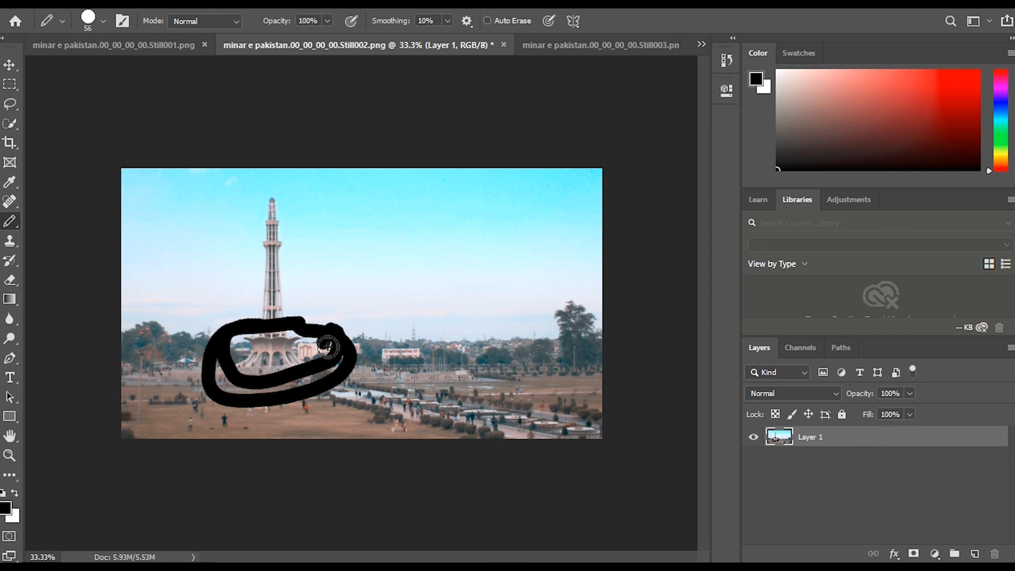
key(ctrl+z)
key(ctrl+z)
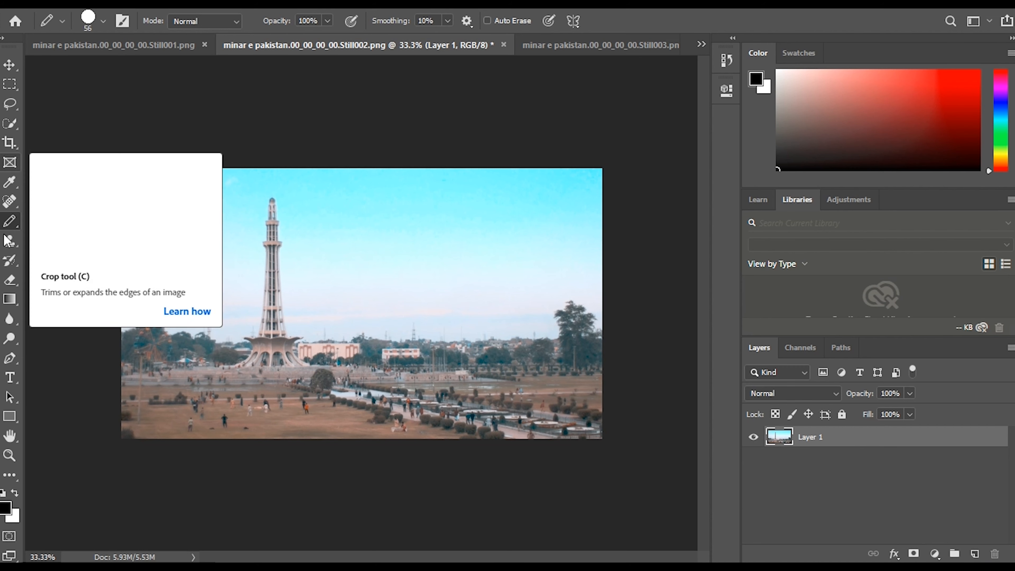
- Trace a closed Pen path closely around the tower's flared base in the Still002 image and convert it to a selection
click(12, 360)
key(ctrl+1)
drag(407, 558, 359, 558)
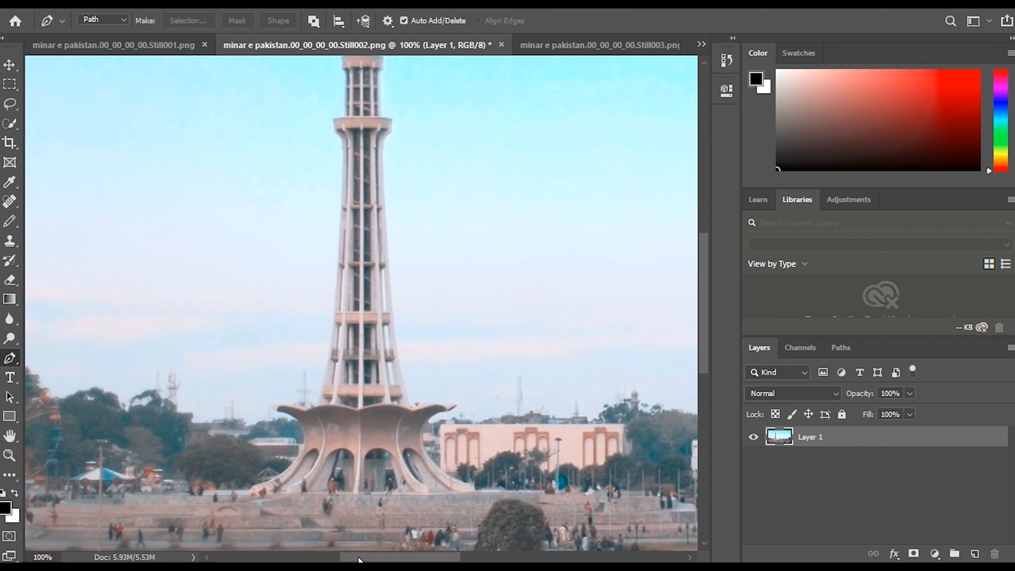
click(201, 494)
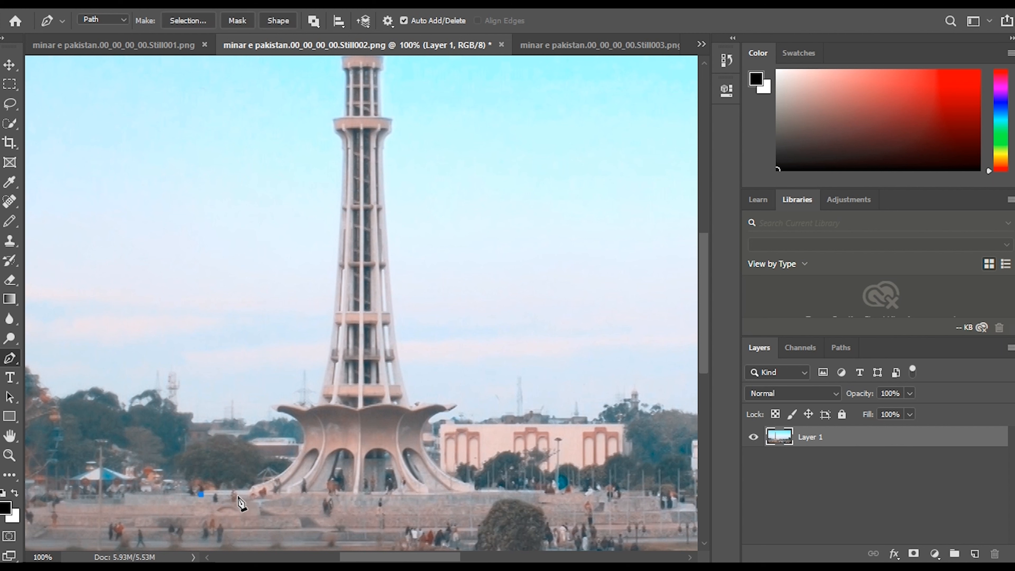
click(275, 496)
click(364, 497)
click(445, 496)
click(487, 493)
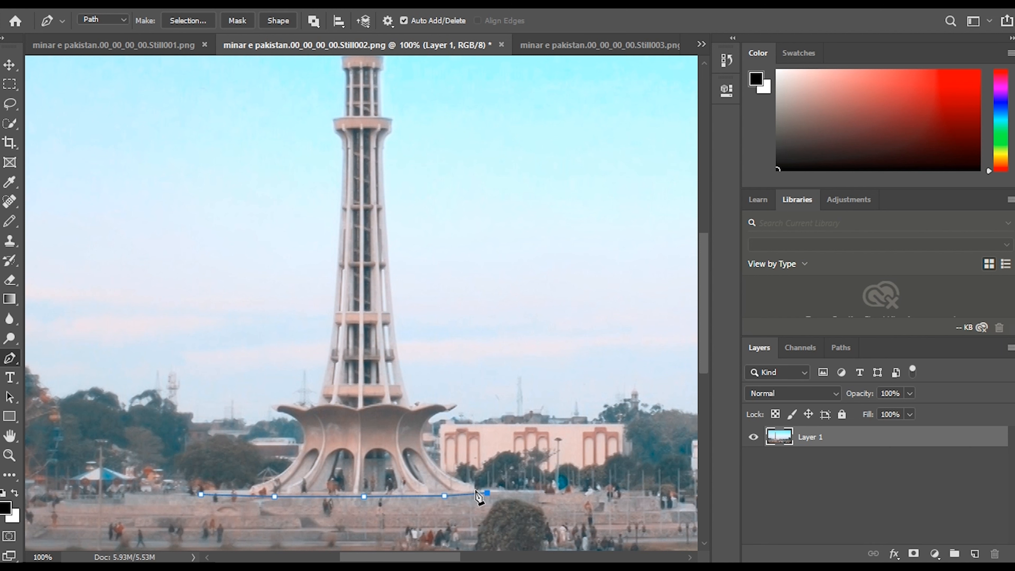
click(475, 484)
click(454, 477)
click(440, 466)
click(429, 455)
click(422, 435)
click(427, 418)
click(442, 413)
click(453, 408)
click(447, 402)
click(435, 401)
click(423, 401)
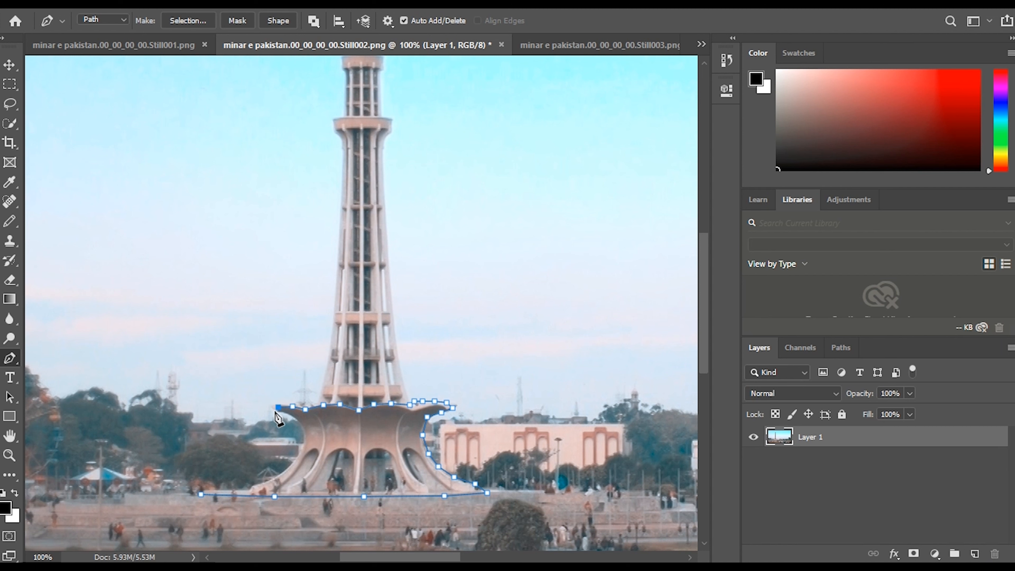
click(299, 453)
click(291, 461)
click(280, 473)
click(262, 484)
click(248, 486)
click(238, 490)
click(225, 495)
click(201, 495)
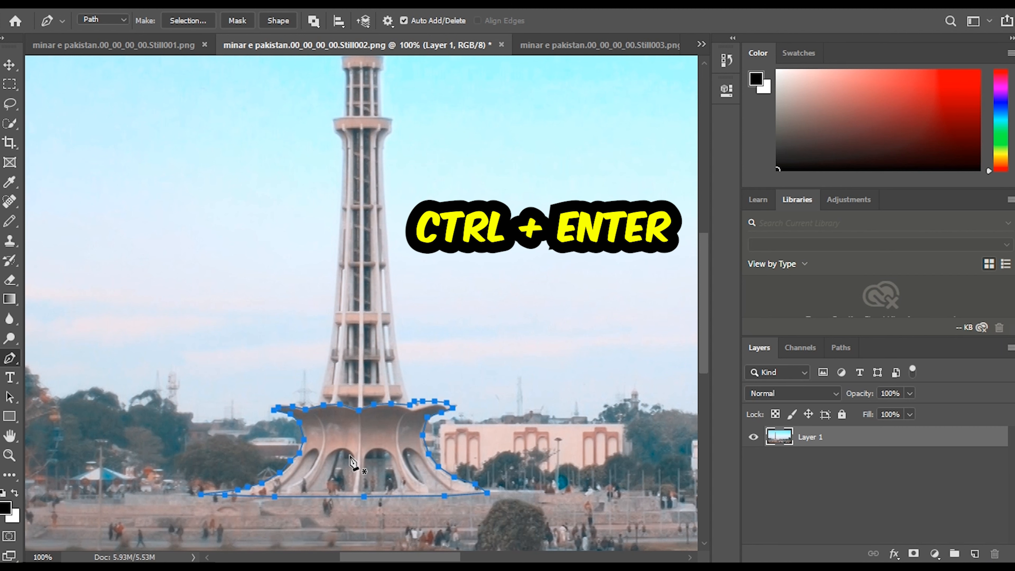
key(ctrl+Return)
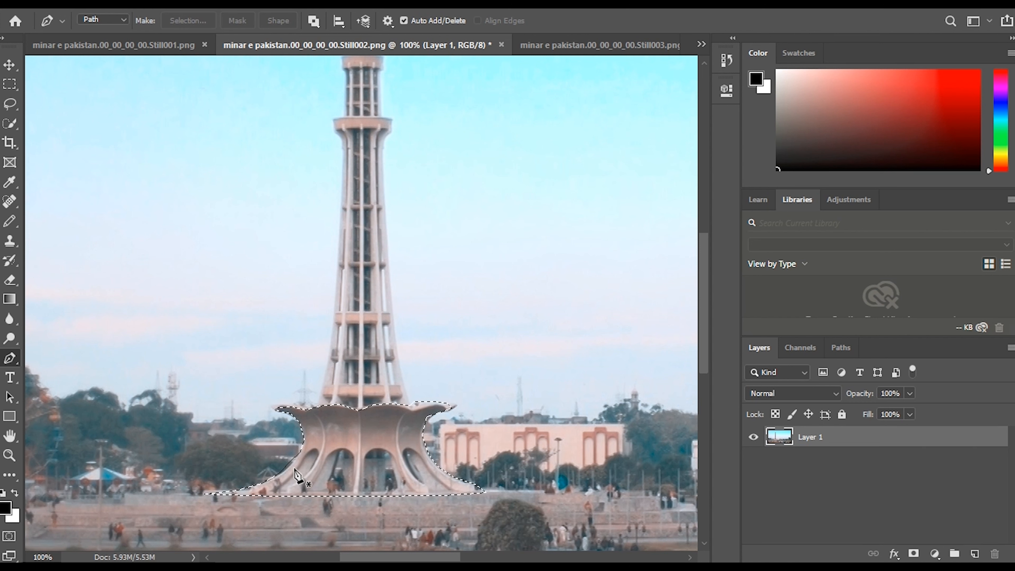
- Invert the selection and delete everything outside the tower's base in the Still002 image
key(ctrl+shift+i)
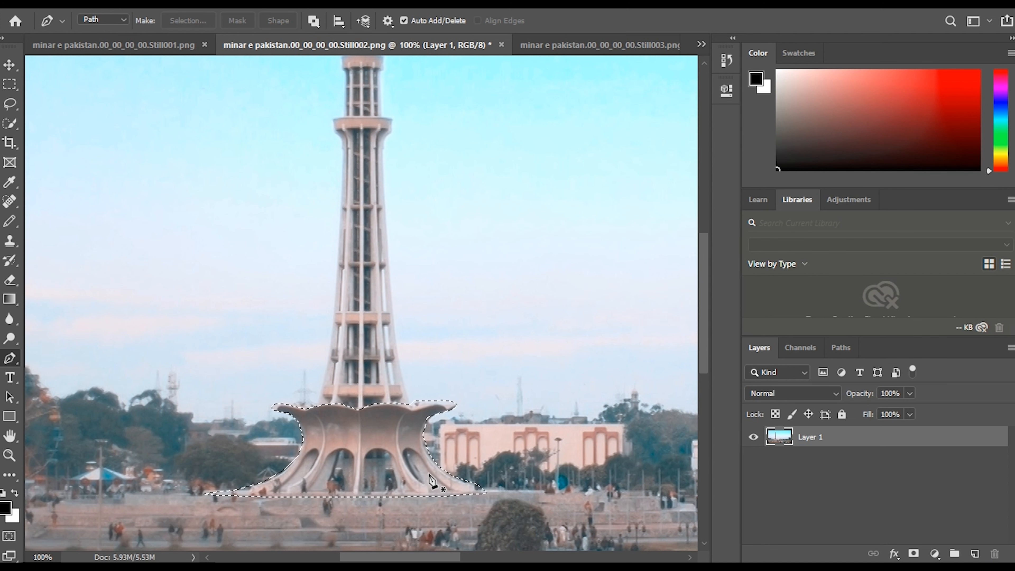
key(Delete)
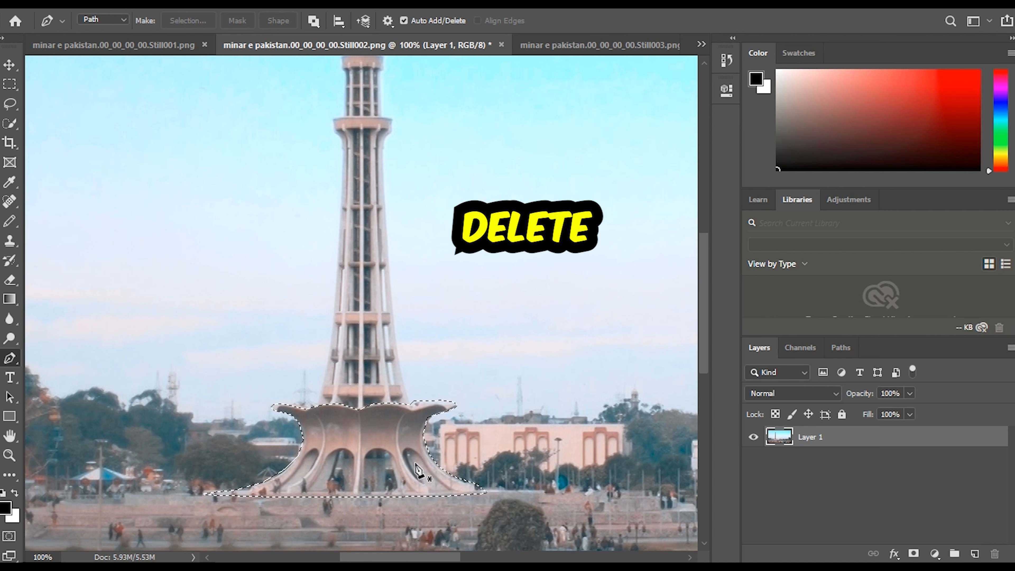
key(Delete)
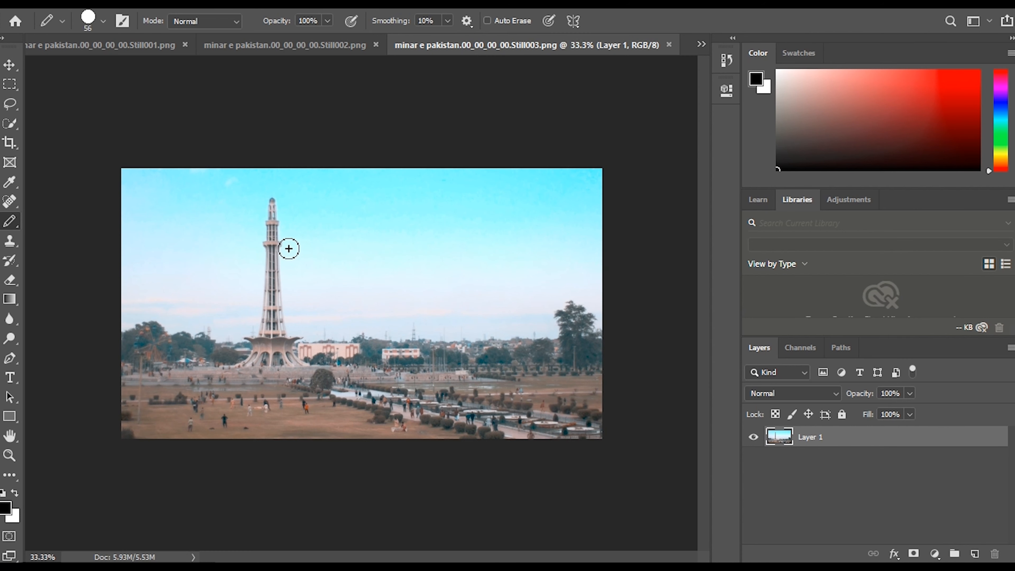
- Circle the tower's middle section in the Still003 image with the Pencil tool and undo the stroke
mouse_move(288, 245)
mouse_down()
mouse_move(242, 248)
mouse_move(229, 296)
mouse_move(251, 332)
mouse_move(300, 337)
mouse_move(316, 324)
mouse_move(317, 274)
mouse_move(290, 248)
mouse_up()
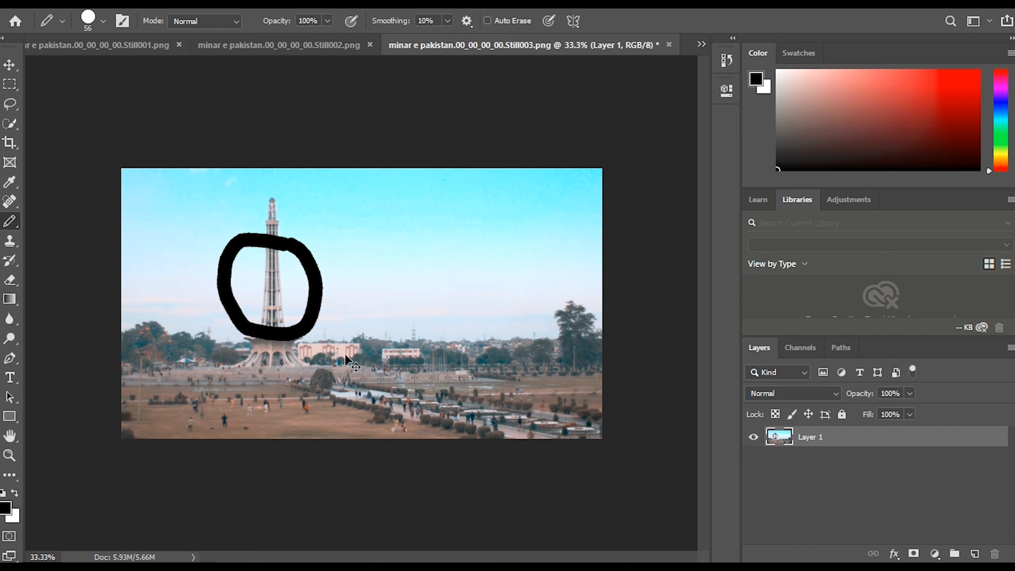
key(ctrl+z)
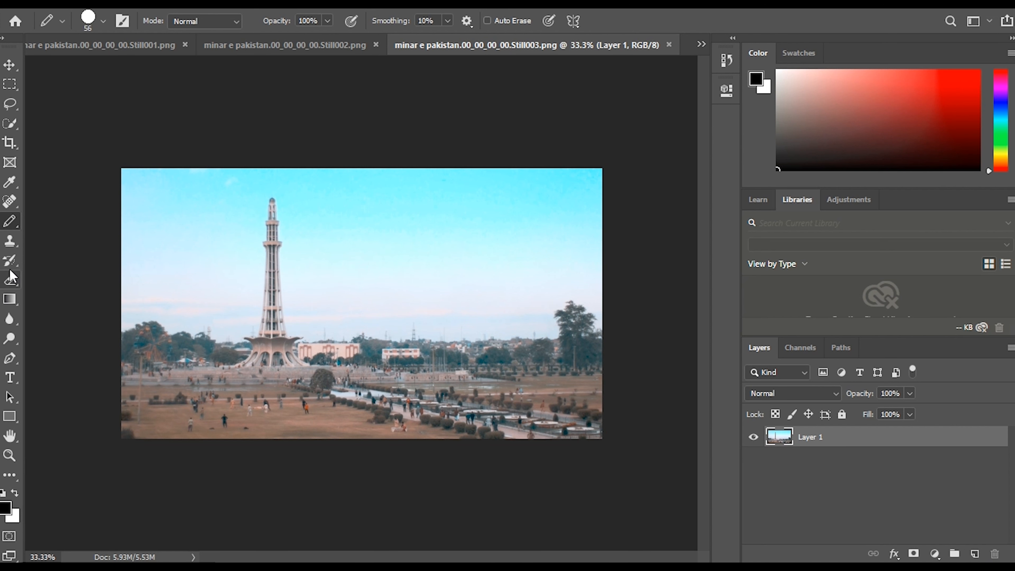
- Trace a closed Pen path around the tower's middle shaft, from above the flared base to the balcony, in the Still003 image and convert it to a selection
click(10, 358)
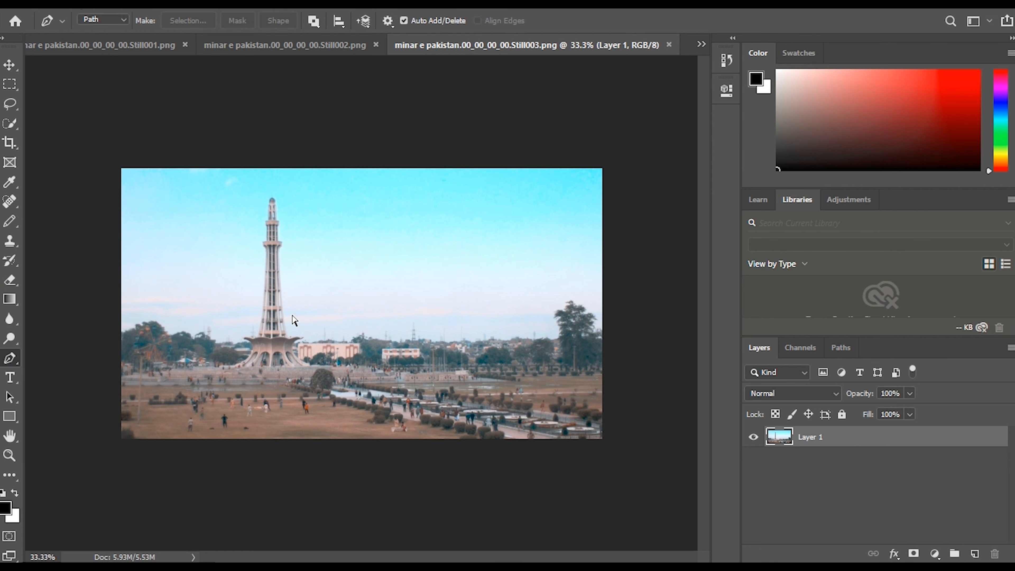
key(ctrl+plus)
key(ctrl+plus)
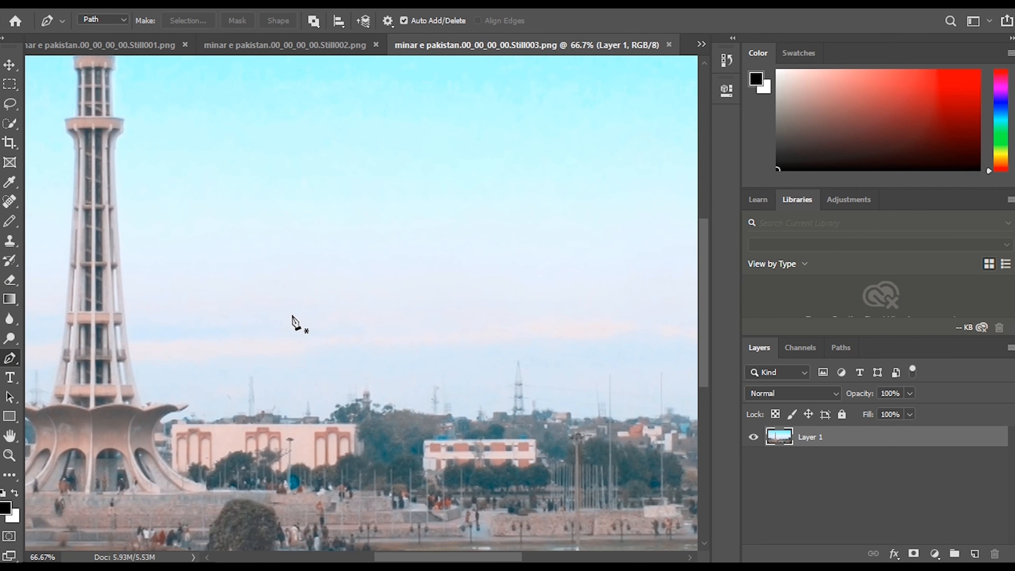
key(ctrl+plus)
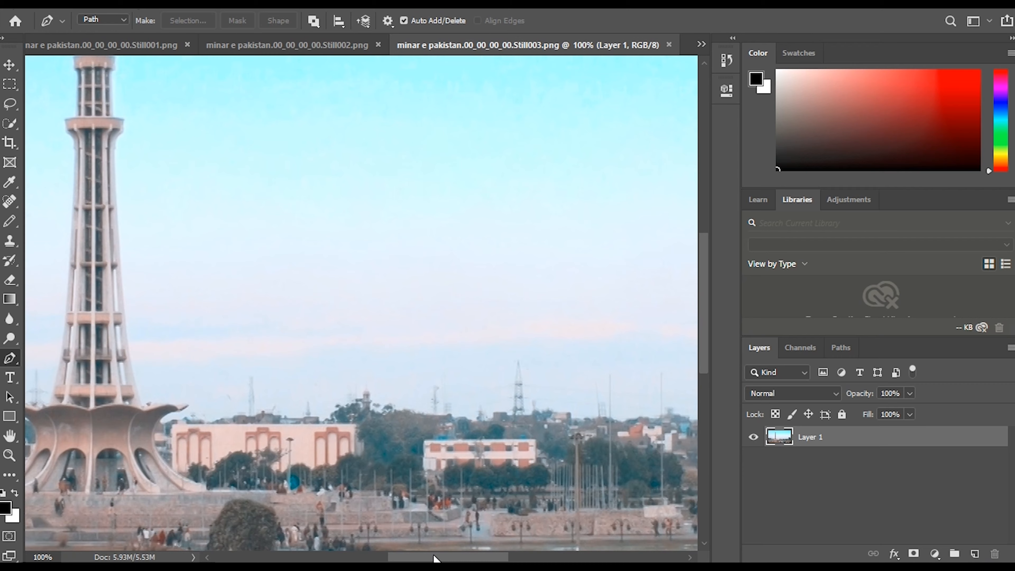
drag(434, 557, 406, 557)
click(208, 404)
click(224, 405)
click(239, 407)
click(247, 409)
click(268, 405)
click(282, 405)
click(293, 407)
click(278, 220)
click(274, 162)
click(274, 140)
click(283, 132)
click(282, 120)
click(253, 117)
click(224, 117)
click(225, 130)
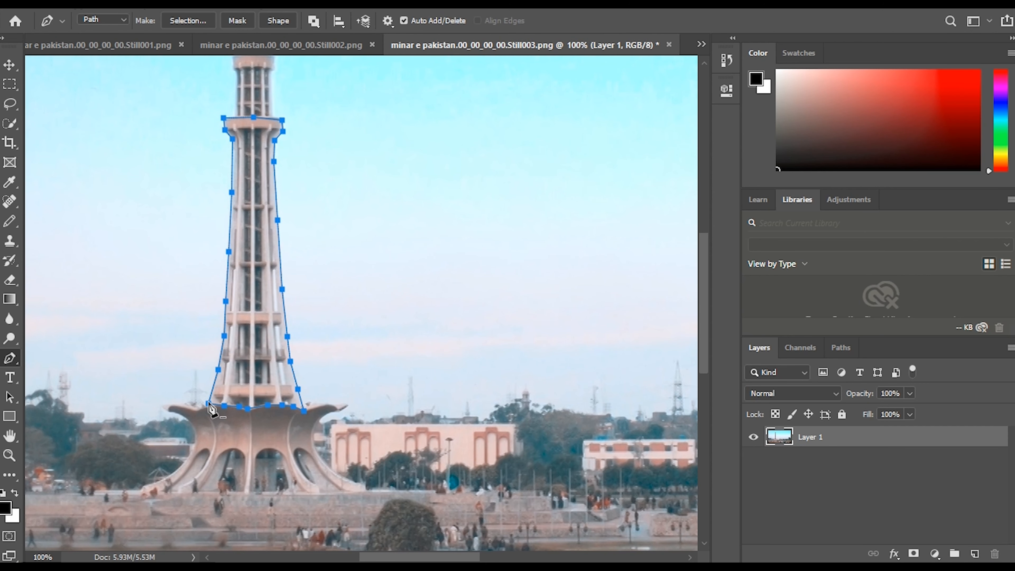
key(ctrl+Return)
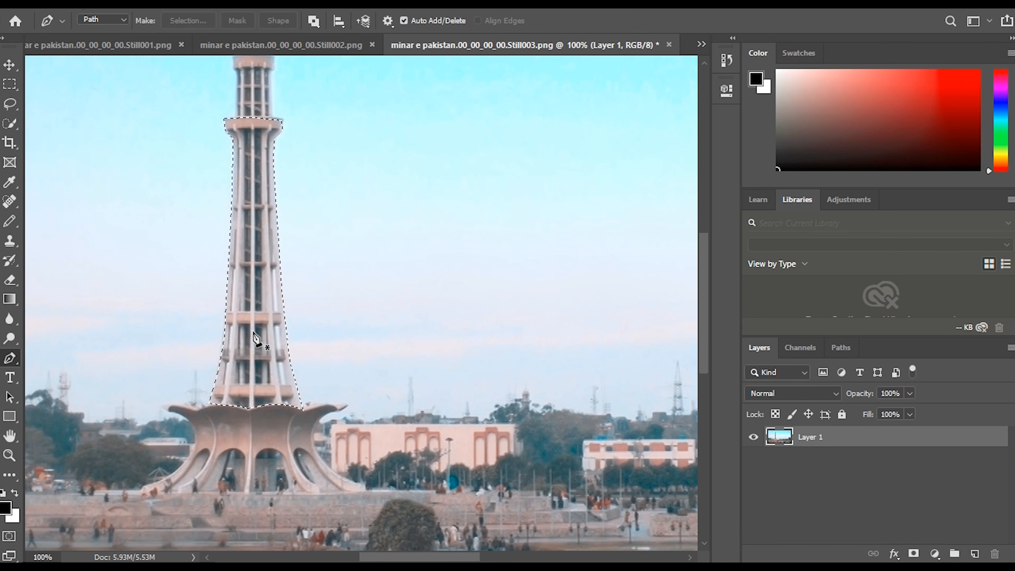
- Invert the selection to delete everything outside the tower's middle shaft in the Still003 image, and switch to the Still004 image
key(ctrl+shift+i)
key(Delete)
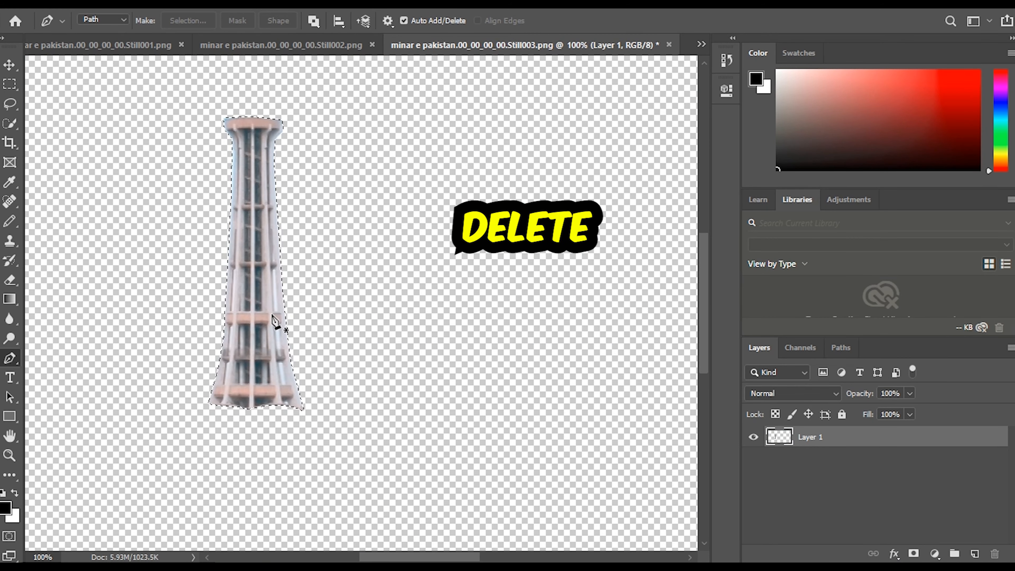
key(v)
click(33, 4)
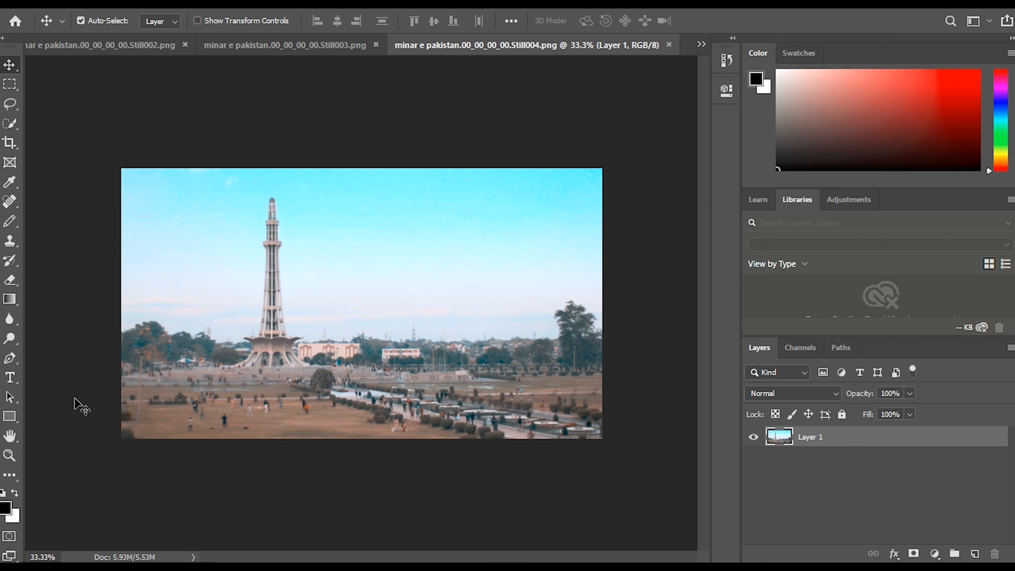
click(13, 220)
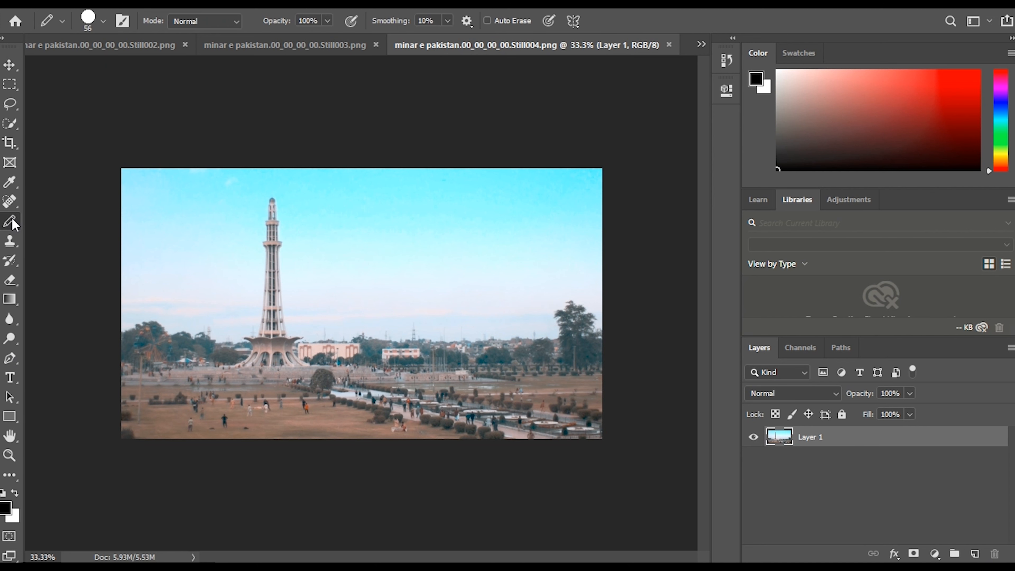
mouse_move(309, 189)
mouse_down()
mouse_move(250, 198)
mouse_move(246, 223)
mouse_move(263, 236)
mouse_move(307, 230)
mouse_move(307, 197)
mouse_up()
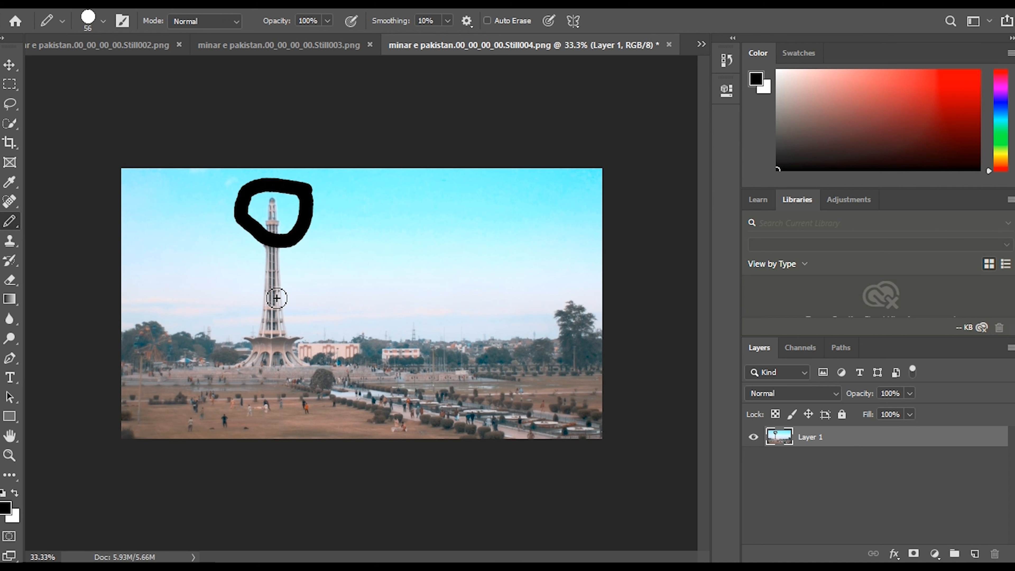
mouse_move(270, 294)
mouse_down()
mouse_move(286, 306)
mouse_move(327, 264)
mouse_up()
mouse_move(288, 342)
mouse_down()
mouse_move(304, 365)
mouse_move(346, 339)
mouse_up()
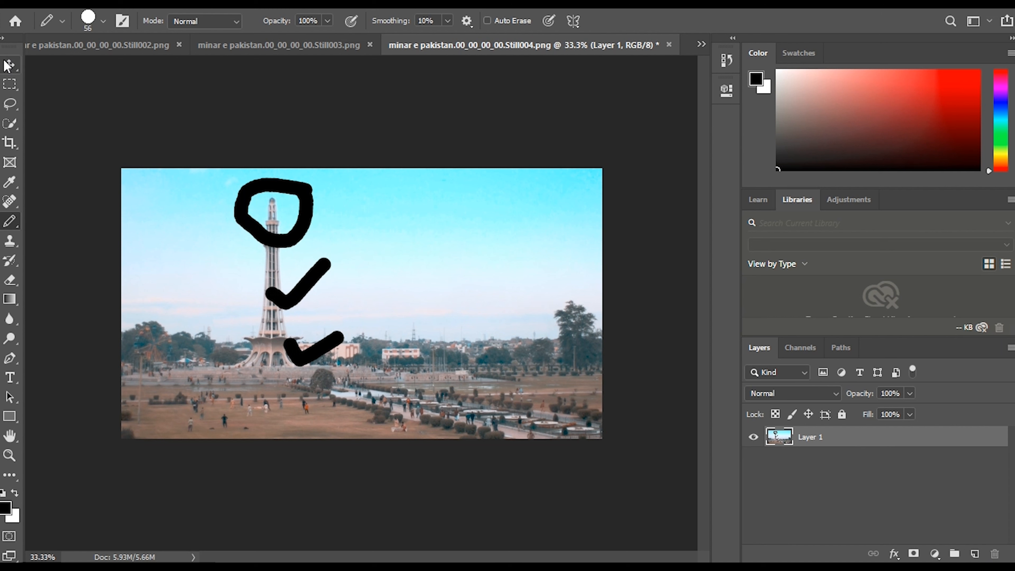
key(ctrl+z)
key(ctrl+z)
key(ctrl+z)
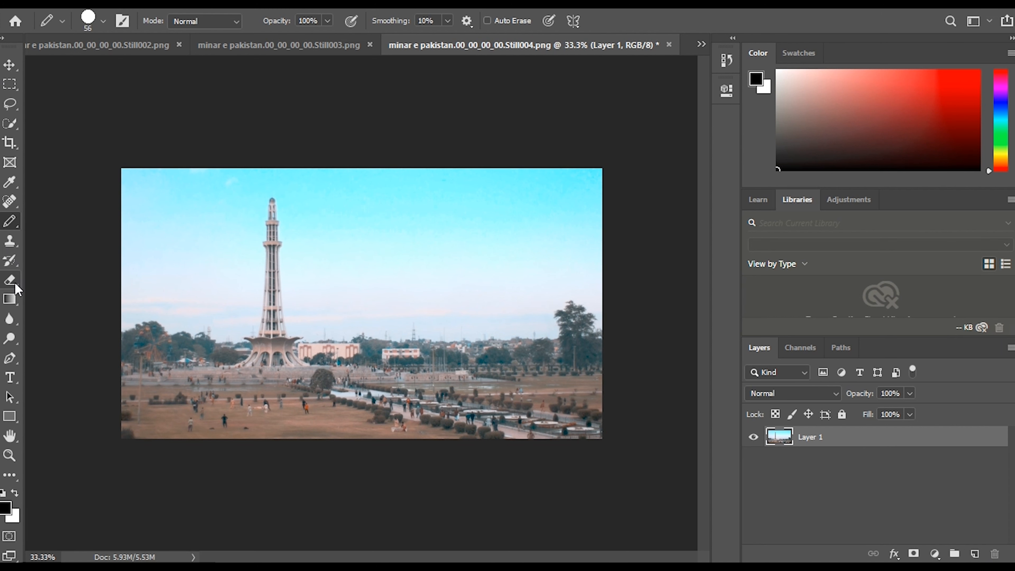
- Isolate the tower's top section in the Still004 image with a Pen path, deleting everything outside it
click(9, 358)
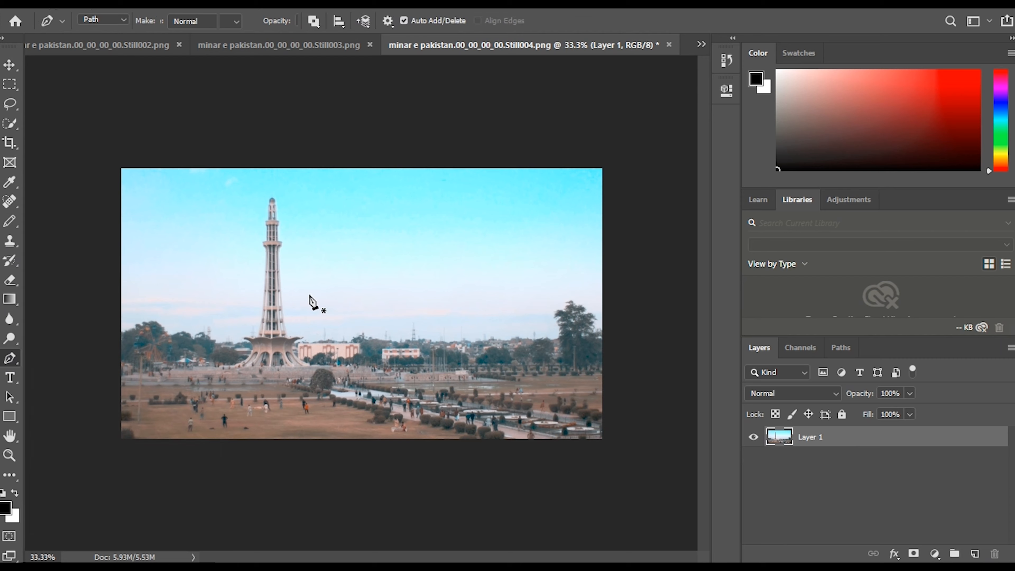
key(ctrl+0)
scroll(312, 300, up, 3)
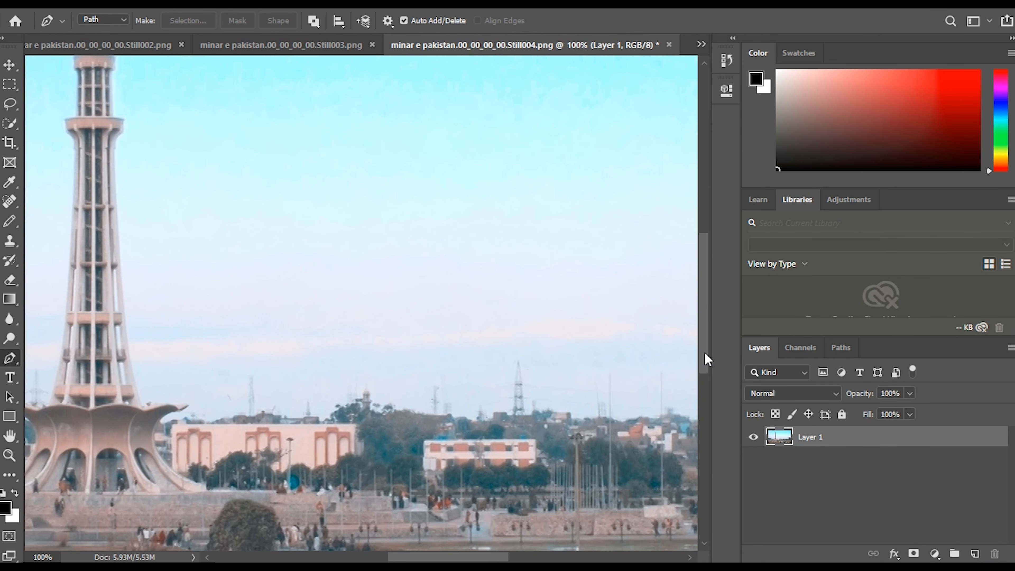
drag(705, 352, 705, 294)
drag(434, 559, 391, 559)
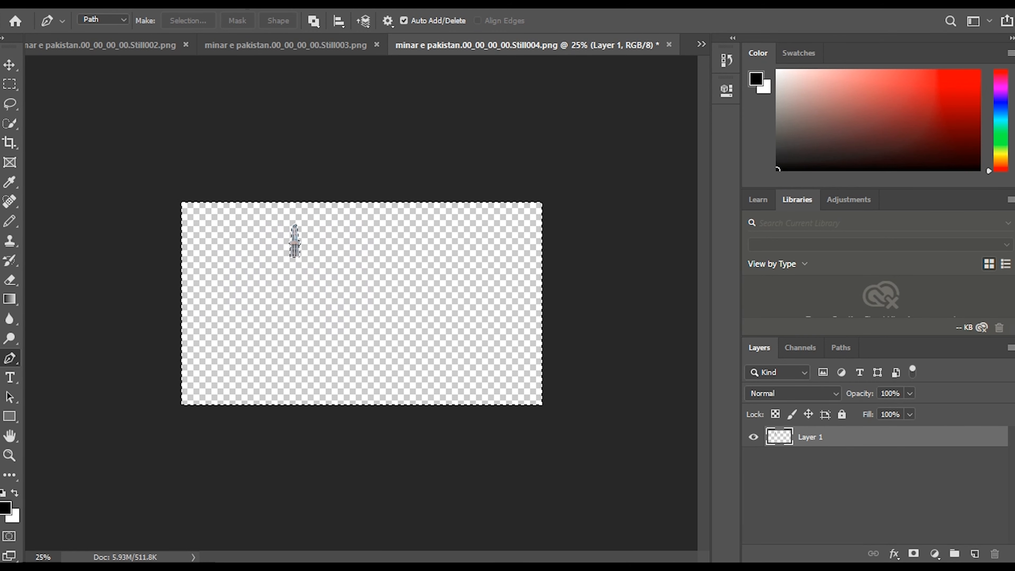
- Switch to Premiere Pro and stack minar e pakistan1.png through minar e pakistan4.png on tracks V2 to V5, starting at 00:00:00:00 above the video clip
key(alt+f)
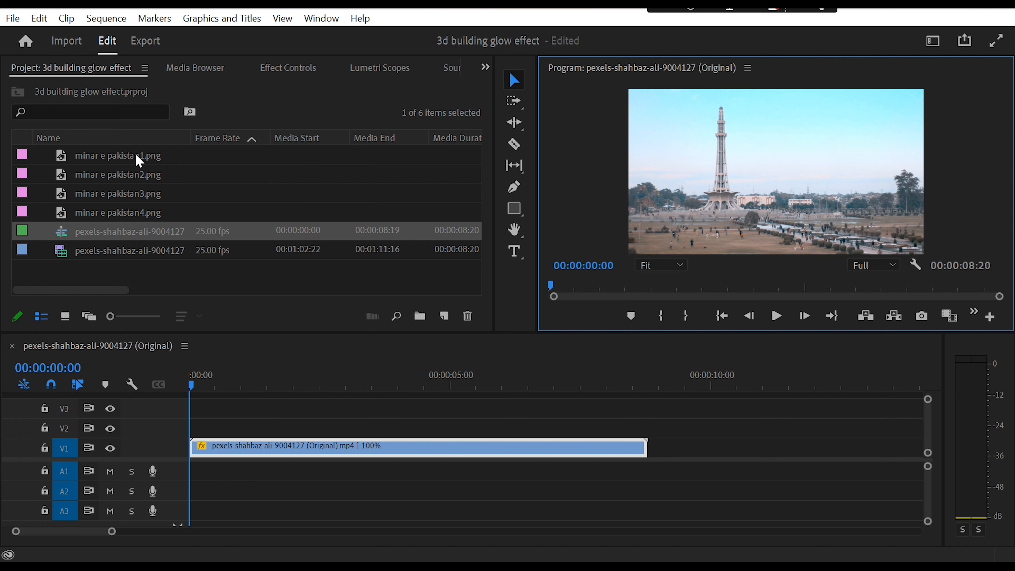
click(125, 160)
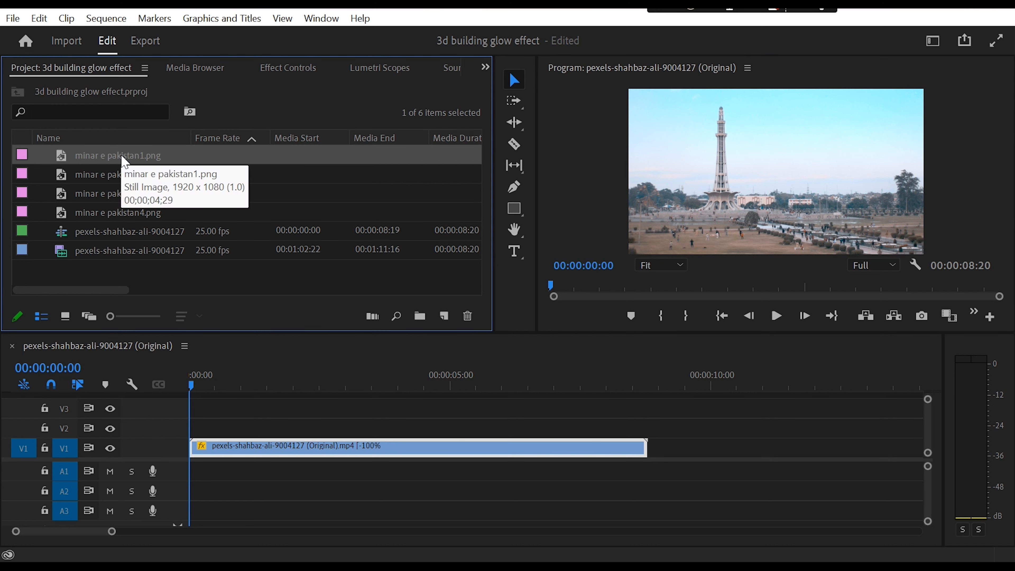
drag(125, 163, 194, 424)
drag(166, 459, 167, 516)
drag(114, 180, 196, 462)
drag(152, 193, 246, 445)
drag(132, 212, 192, 423)
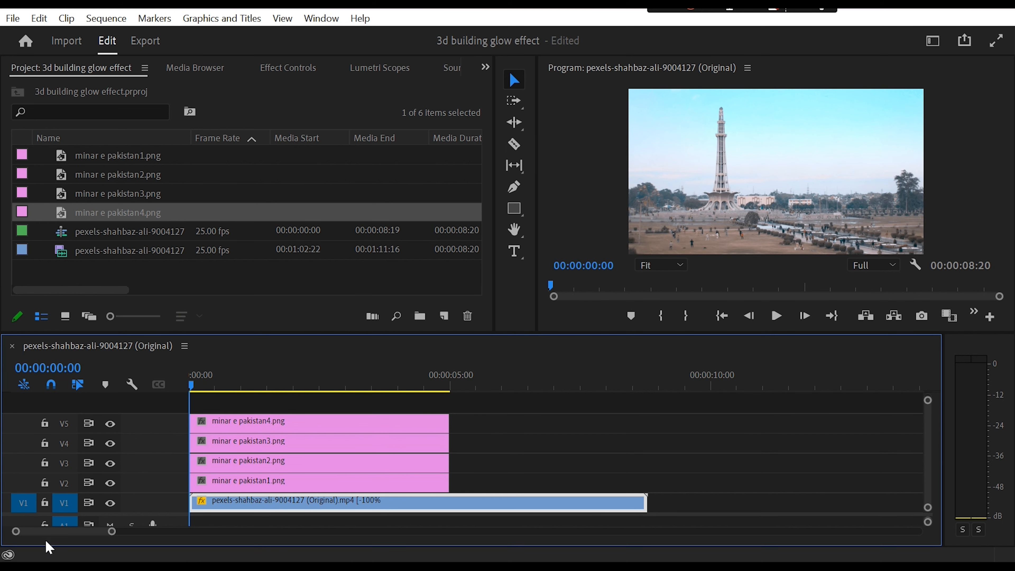
- Check the stacked cutouts by hiding tracks V5, V4 and V3 in turn and toggling track V2 off and on
click(110, 425)
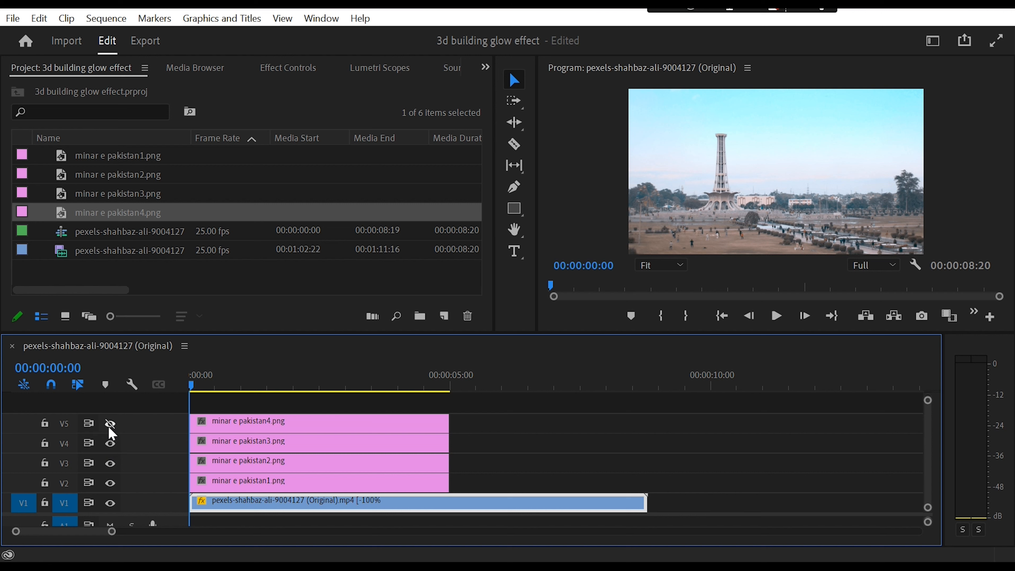
click(110, 444)
click(110, 464)
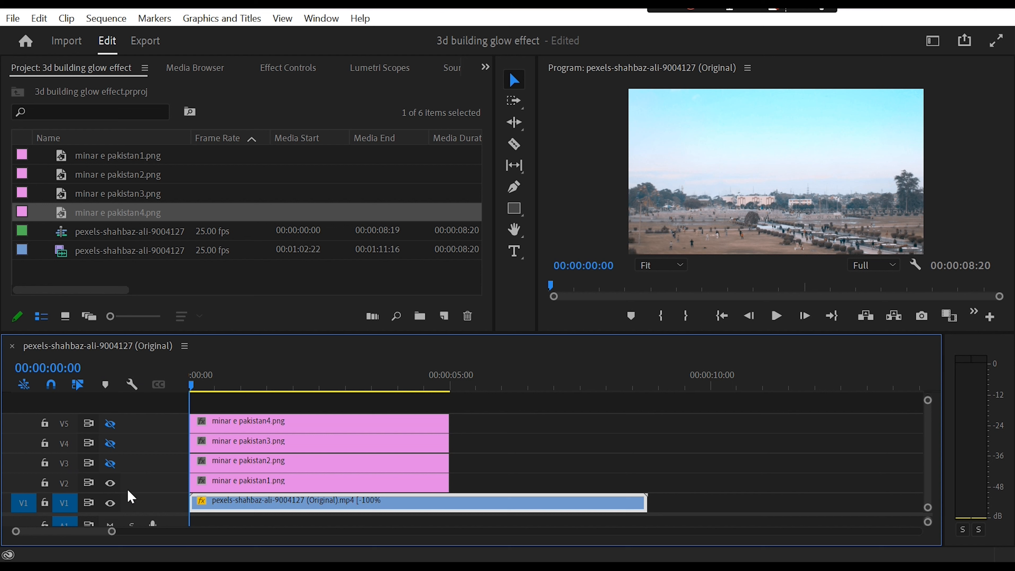
click(111, 484)
click(111, 484)
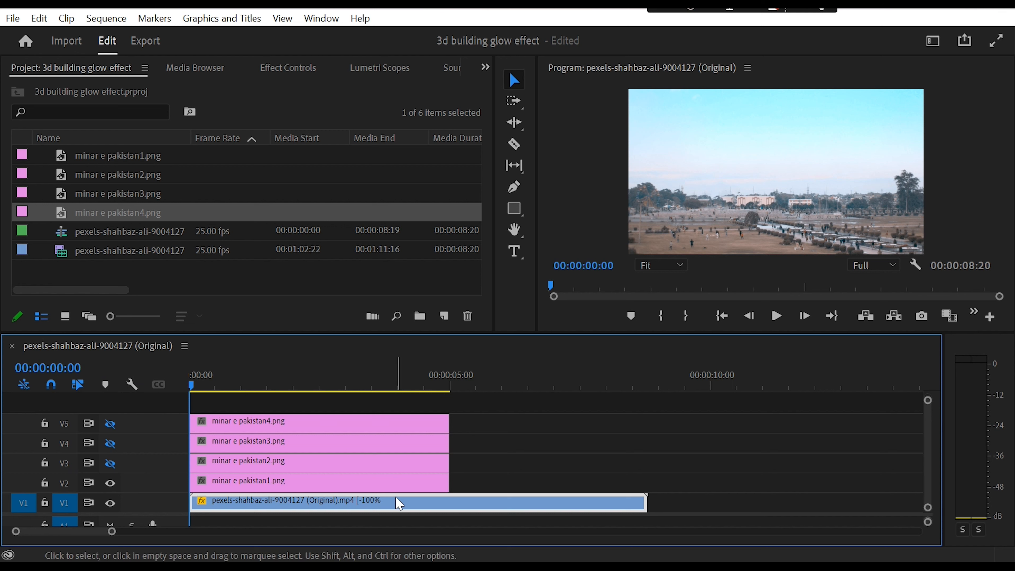
- Hide the output of tracks V5, V4 and V3, leaving the minar e pakistan1.png background track on
click(109, 427)
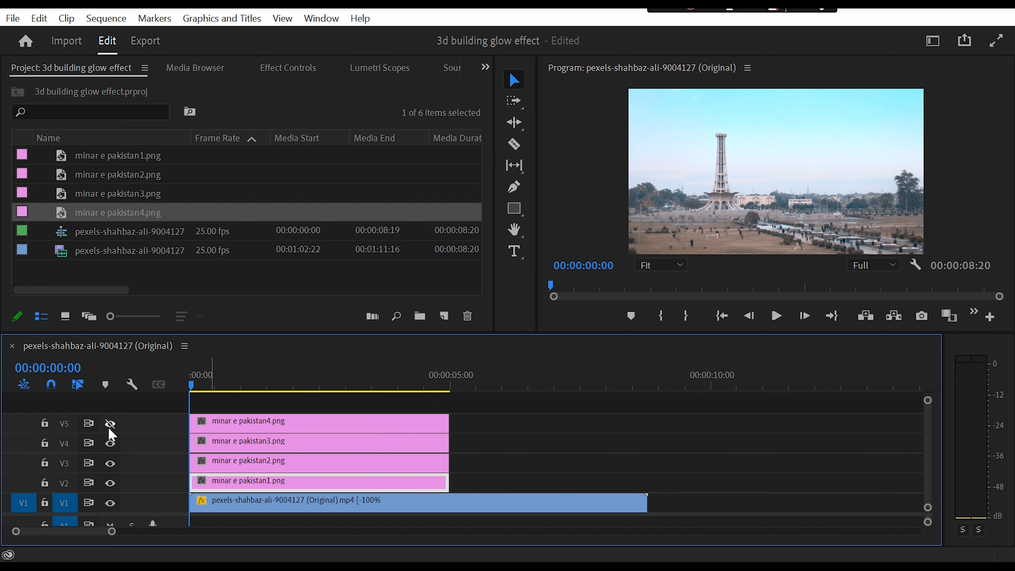
click(110, 445)
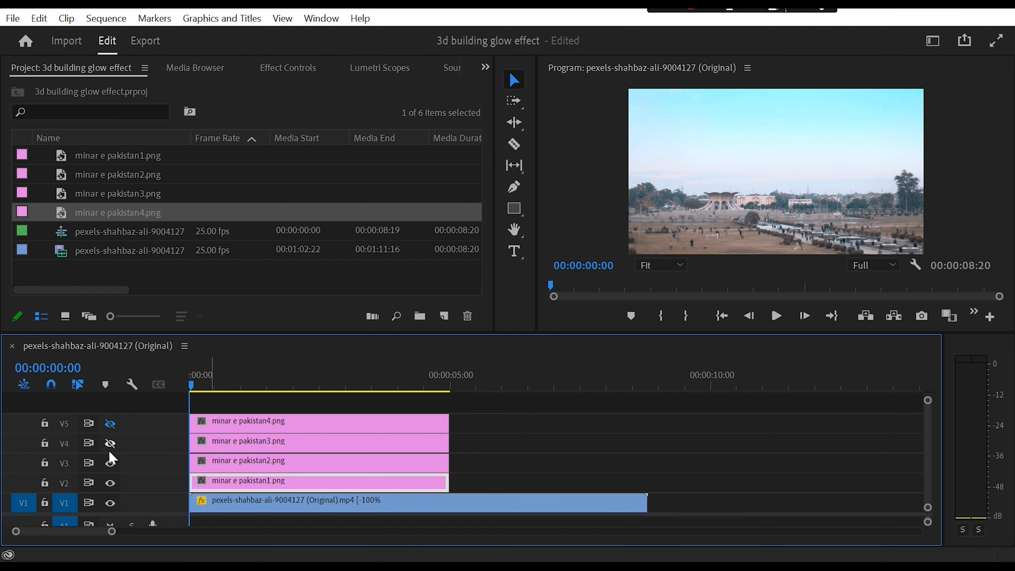
click(110, 466)
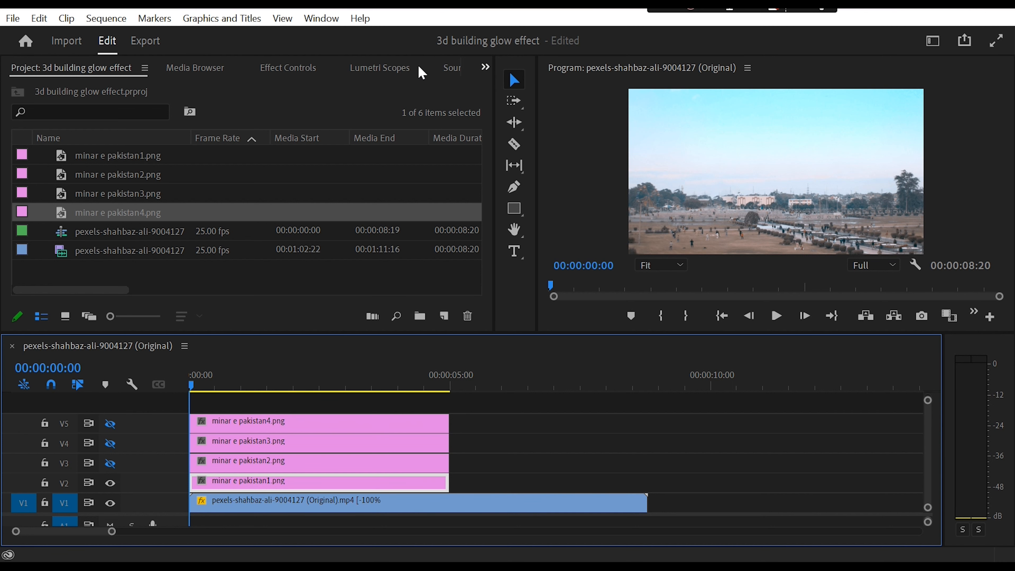
- Draw a closed five-point opacity mask with the Pen around the removed tower's area on the minar e pakistan1.png clip
click(296, 68)
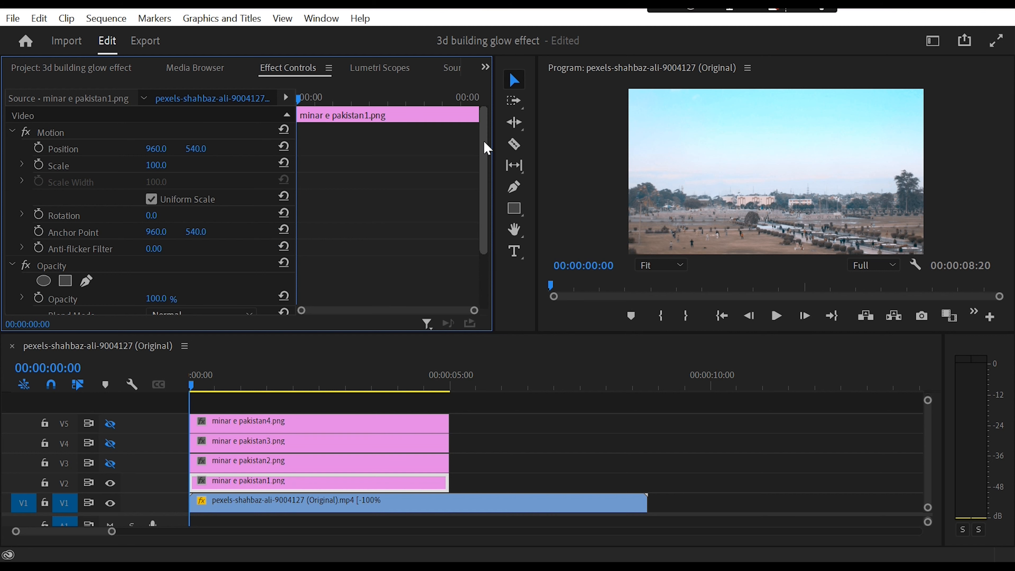
drag(483, 139, 483, 192)
click(56, 187)
click(86, 204)
click(732, 198)
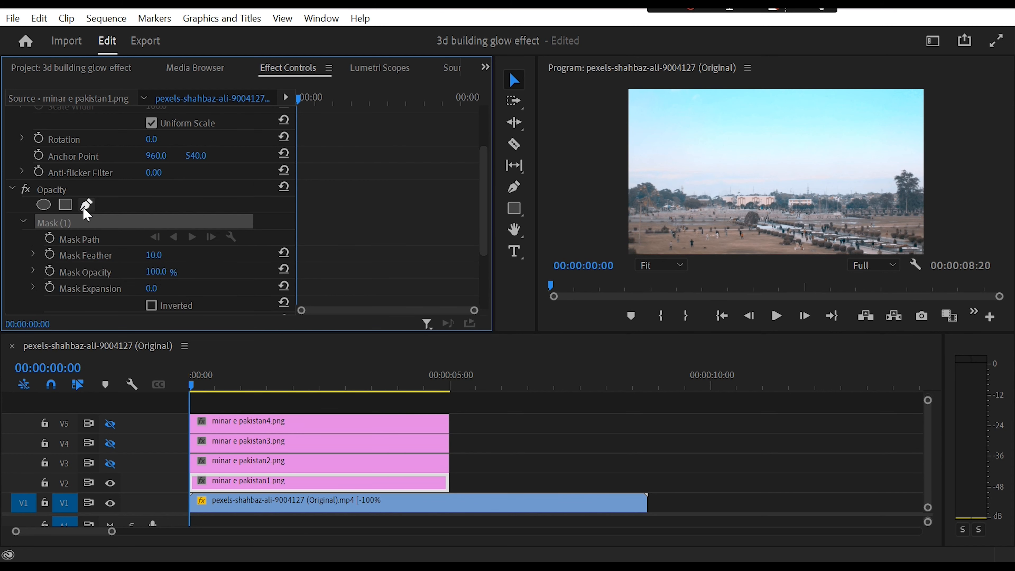
click(684, 212)
click(724, 215)
click(742, 205)
click(732, 111)
click(692, 107)
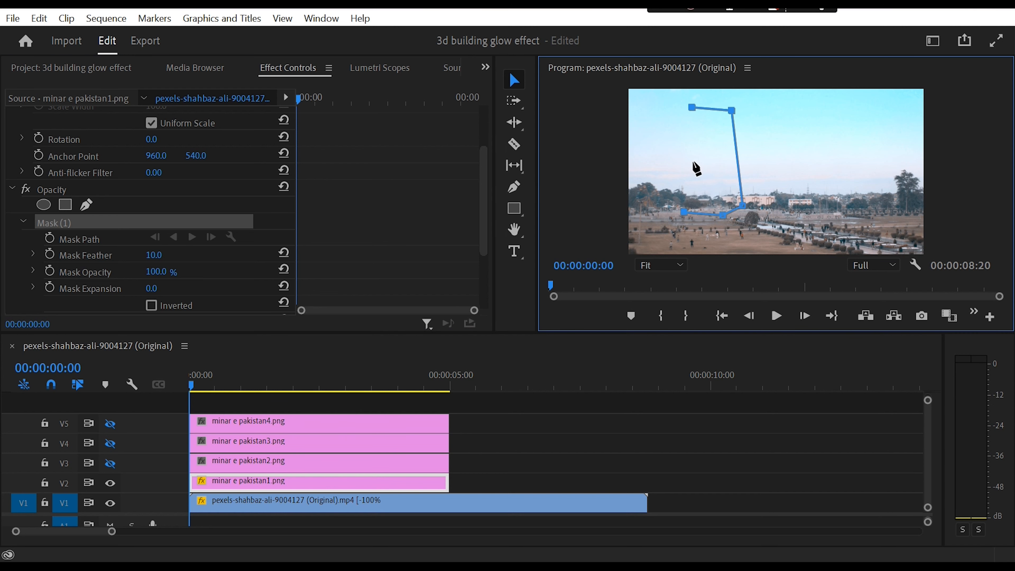
click(685, 213)
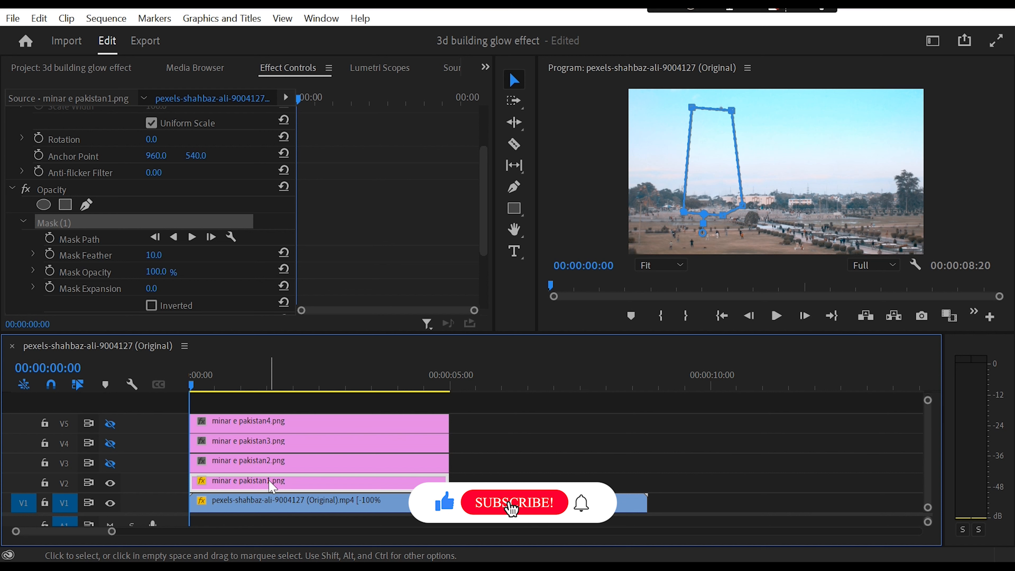
- Show track V3 and move the minar e pakistan2.png clip so it starts at 00:00:01:00
drag(111, 532, 95, 531)
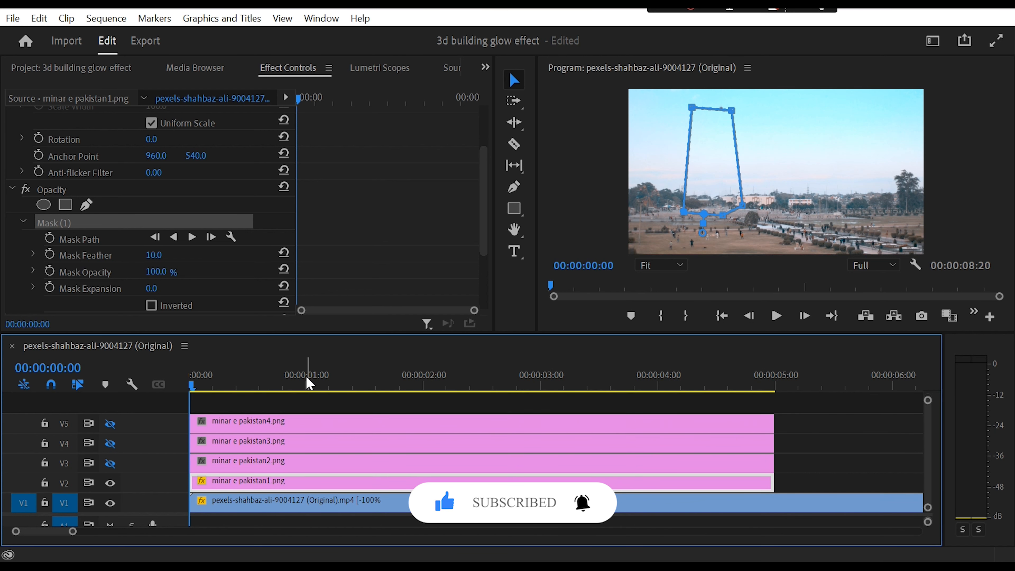
click(307, 384)
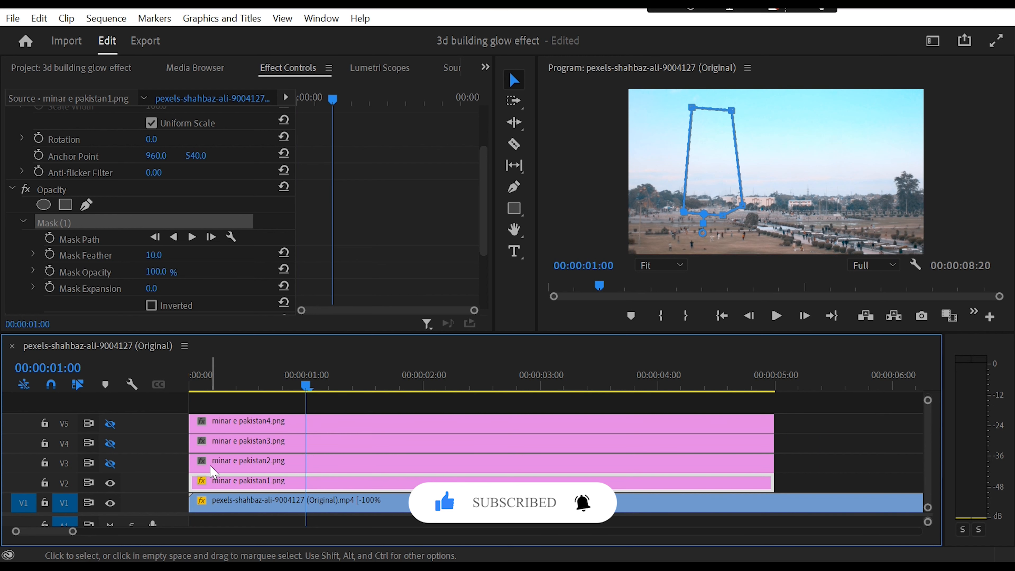
click(234, 464)
click(110, 464)
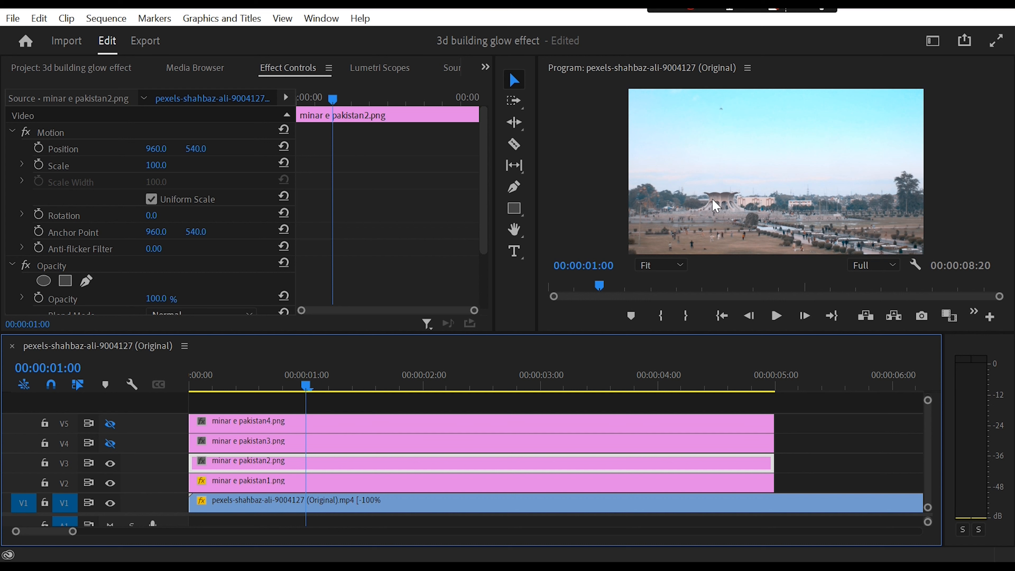
drag(211, 466, 329, 467)
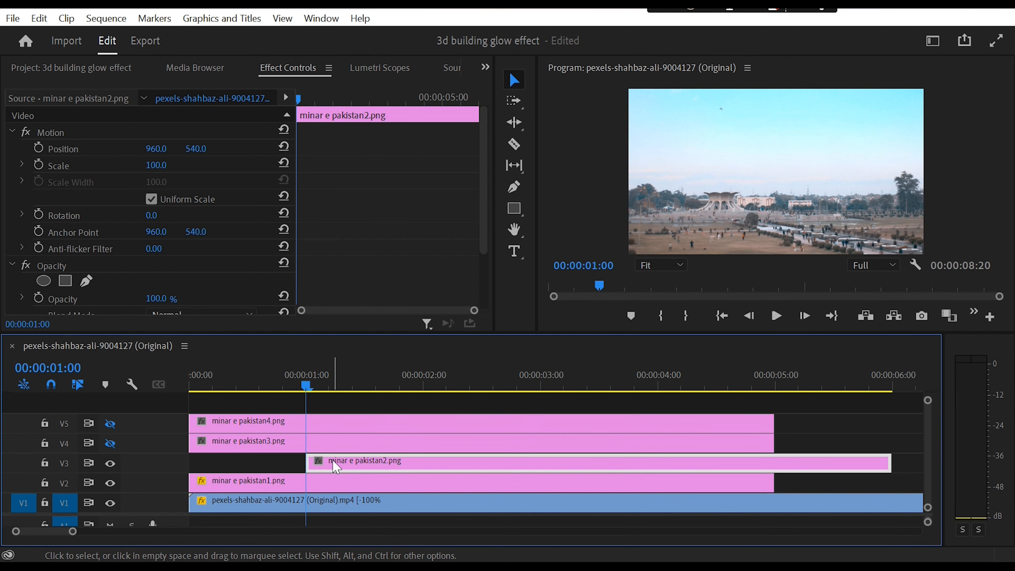
- Find the Transform video effect by searching the effects for "transf" and apply it to the minar e pakistan2.png clip
click(483, 67)
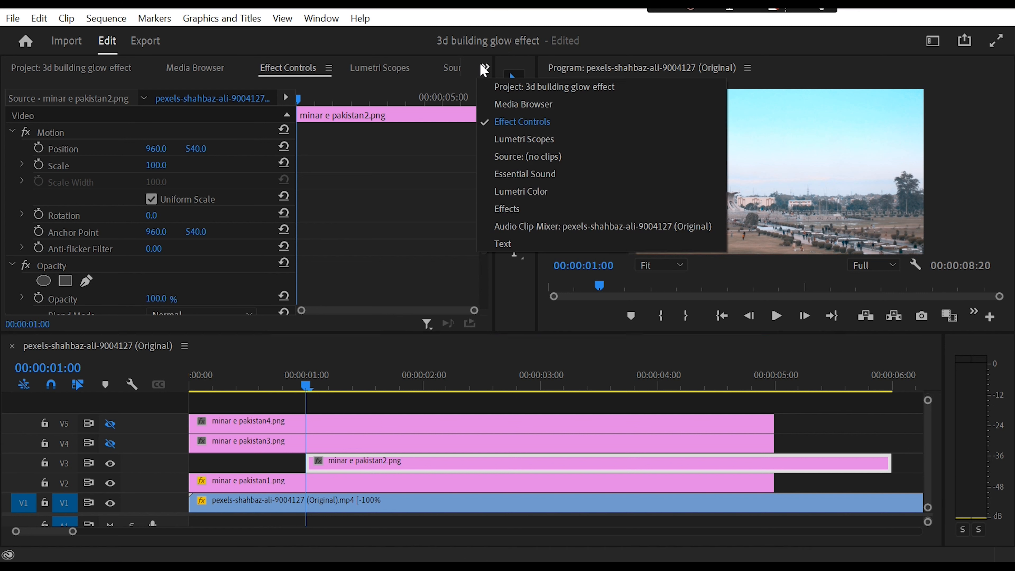
click(519, 209)
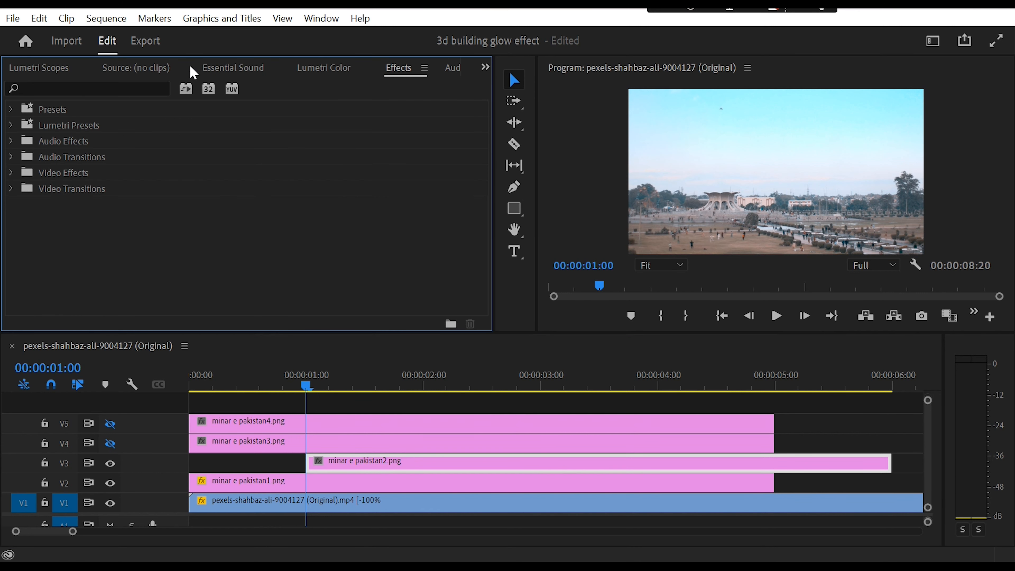
click(98, 88)
text(tr)
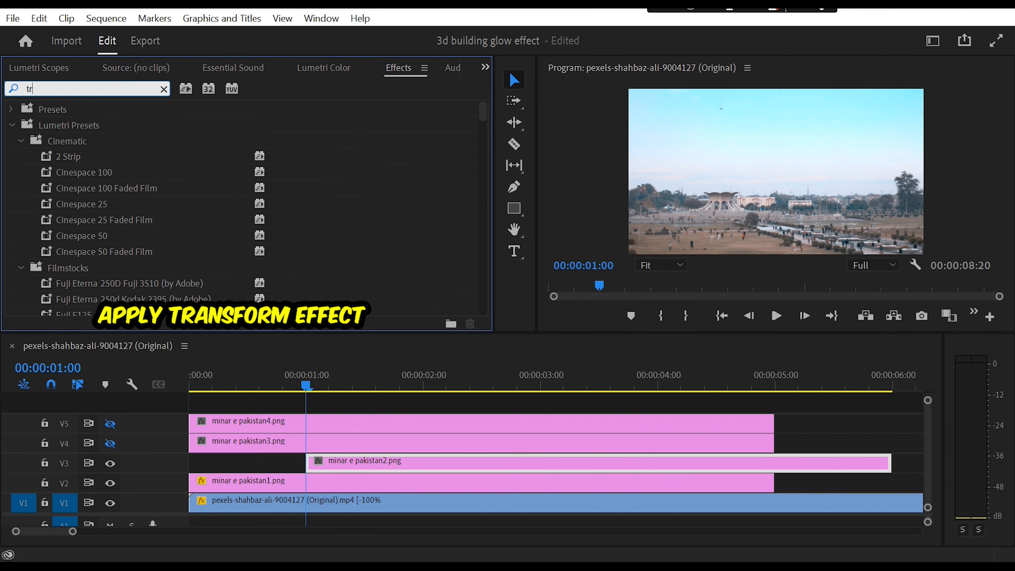
text(ansf)
click(58, 208)
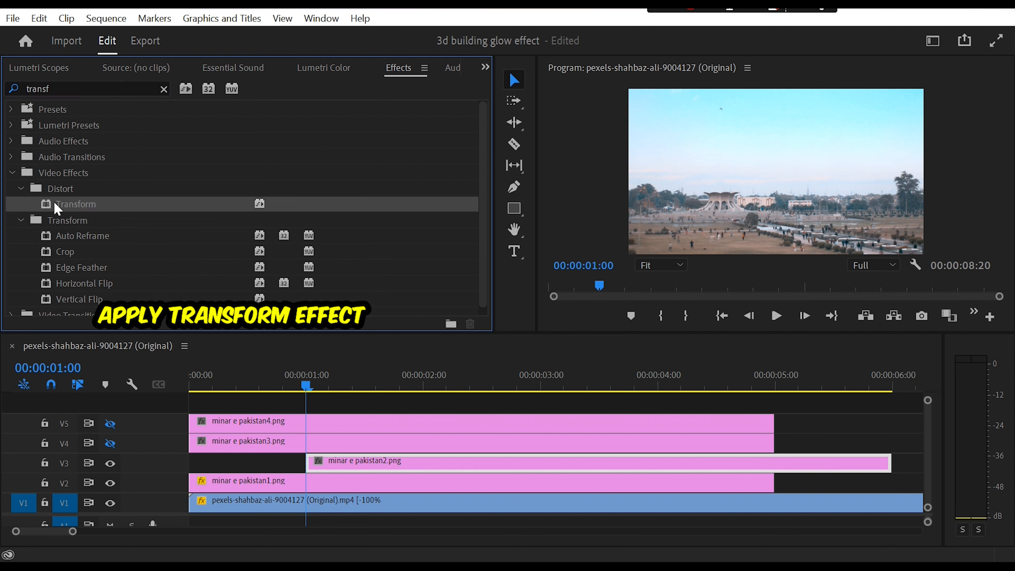
drag(136, 331, 364, 464)
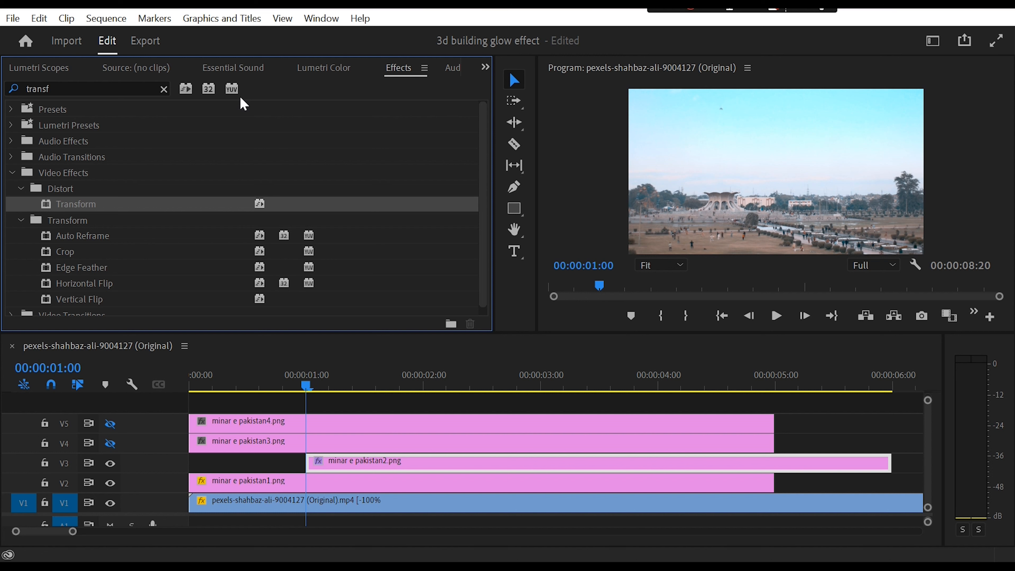
- Start keyframing the Transform effect's Position at 00:00:01:00 on minar e pakistan2.png, with the vertical value set to 689
click(485, 68)
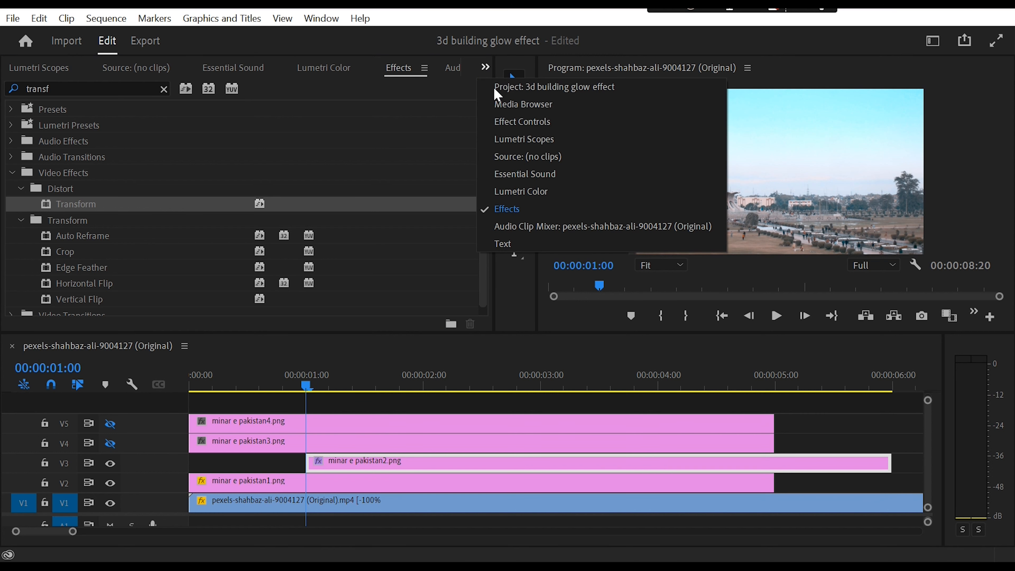
click(499, 122)
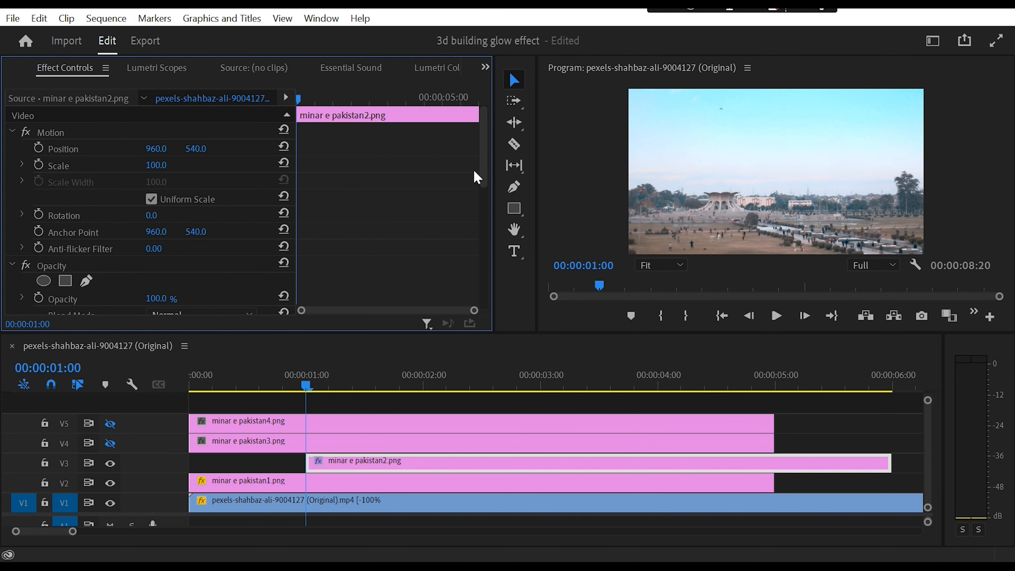
drag(485, 176, 482, 265)
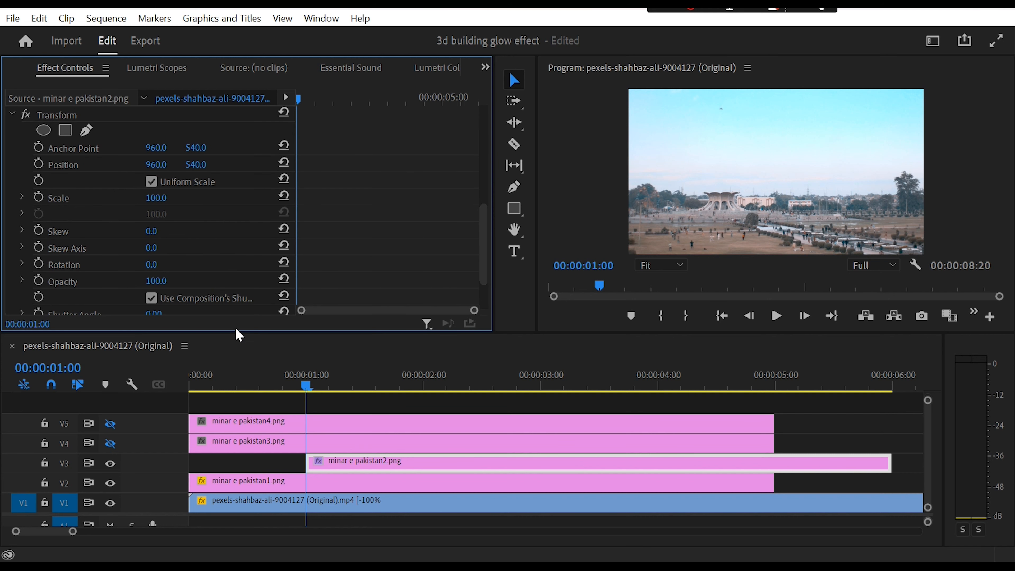
drag(236, 332, 228, 351)
click(378, 470)
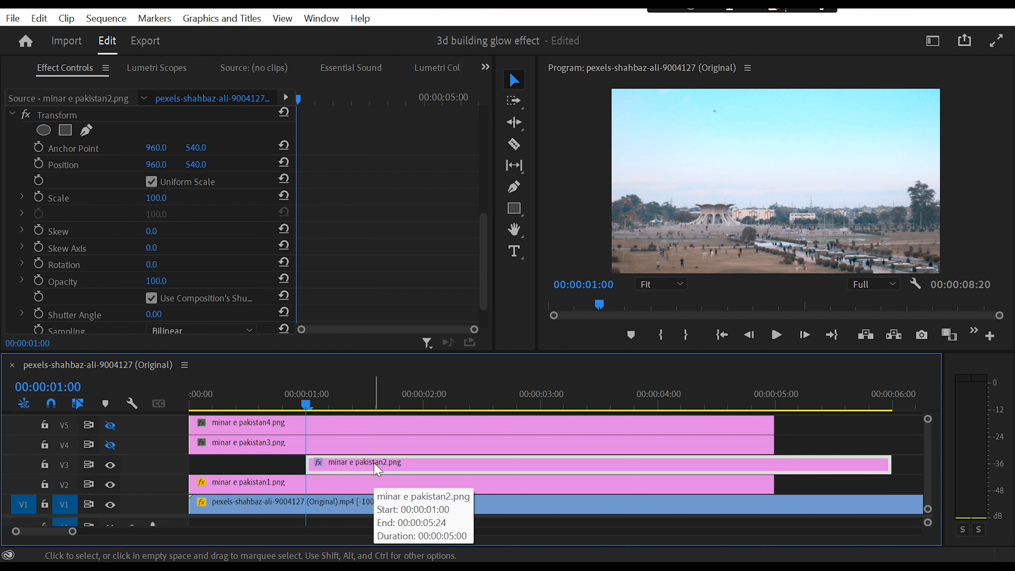
click(41, 166)
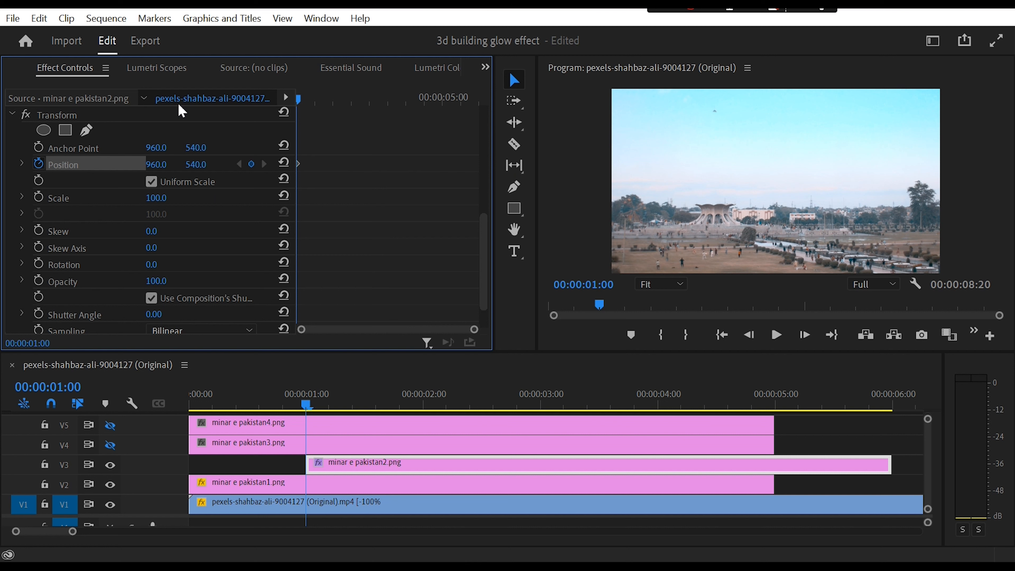
drag(196, 165, 246, 164)
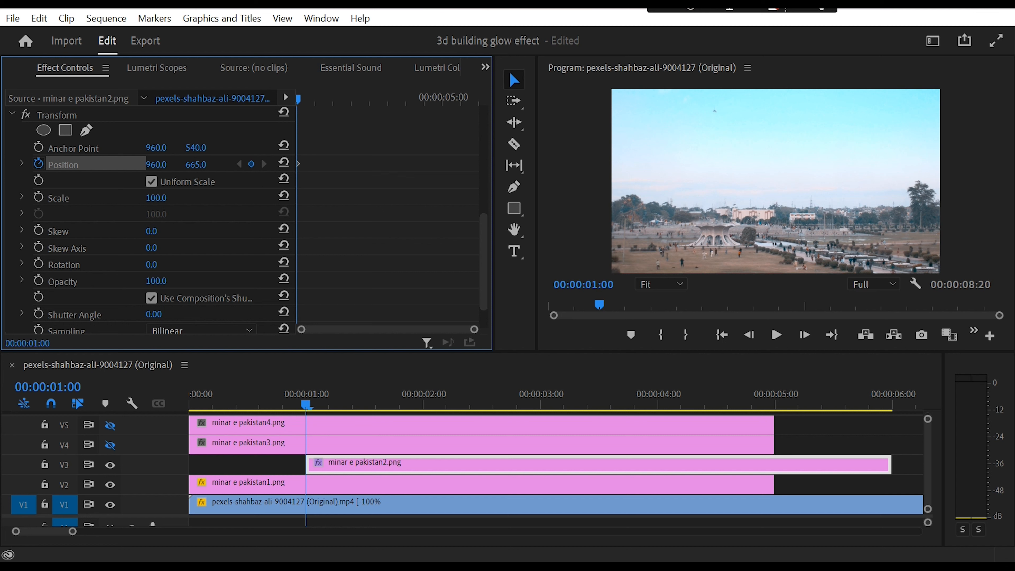
drag(246, 165, 255, 165)
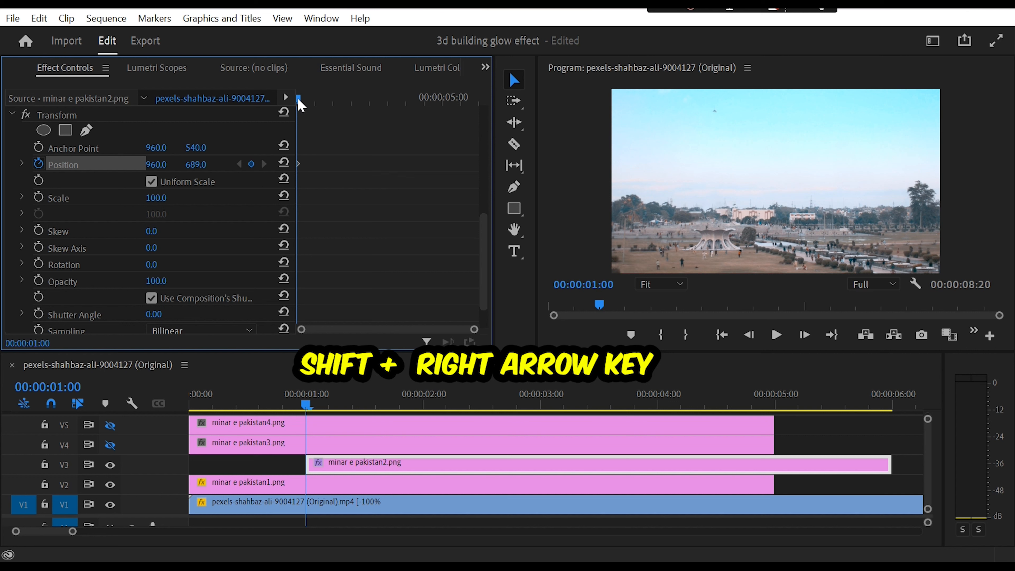
- Add a Transform Position keyframe at 00:00:01:15 by resetting the position to its default 960, 540
key(shift+Right)
key(shift+Right)
key(shift+Right)
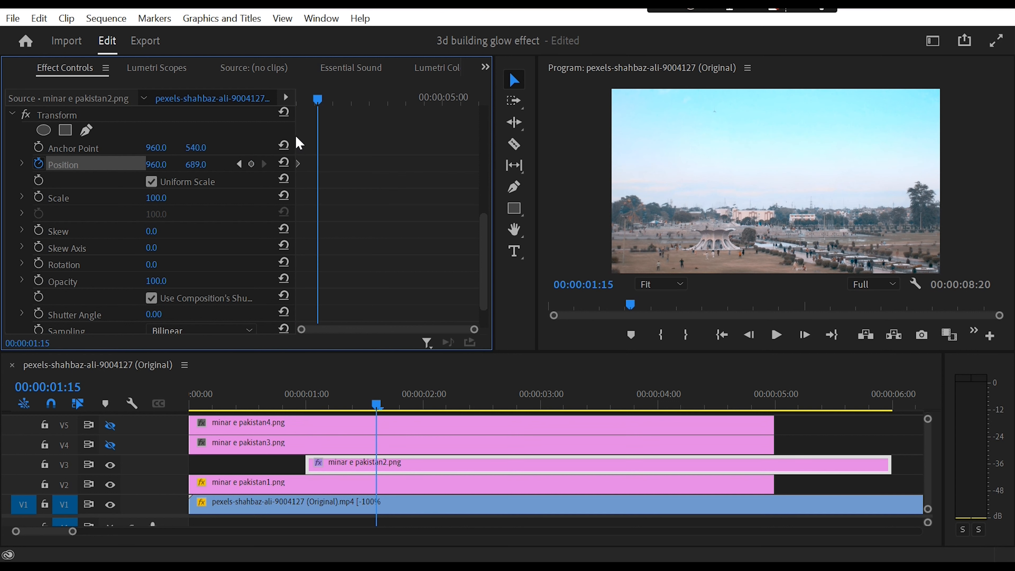
click(285, 162)
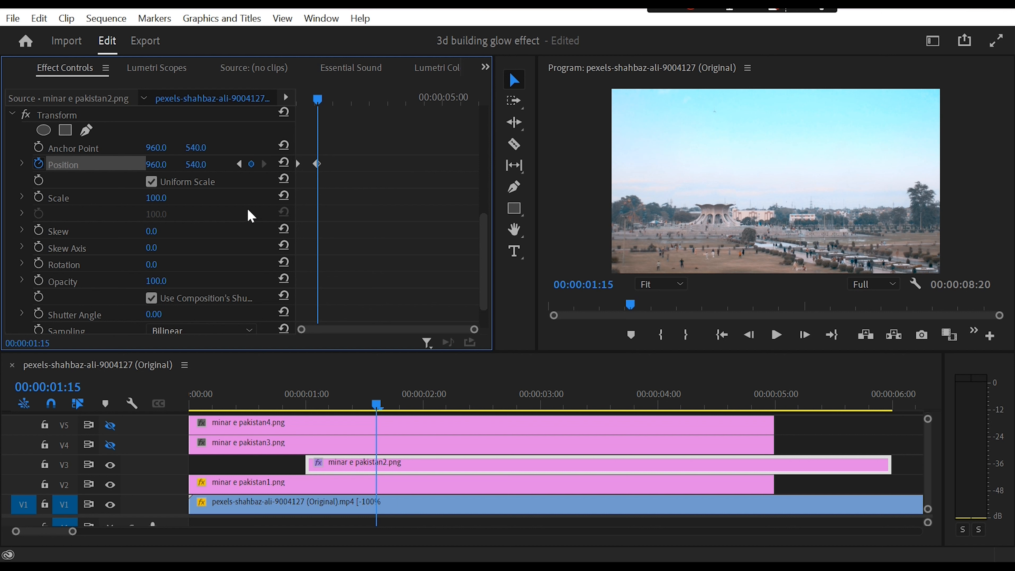
- Apply Ease In temporal interpolation to both Transform Position keyframes of the minar e pakistan2.png clip
click(318, 164)
right_click(319, 167)
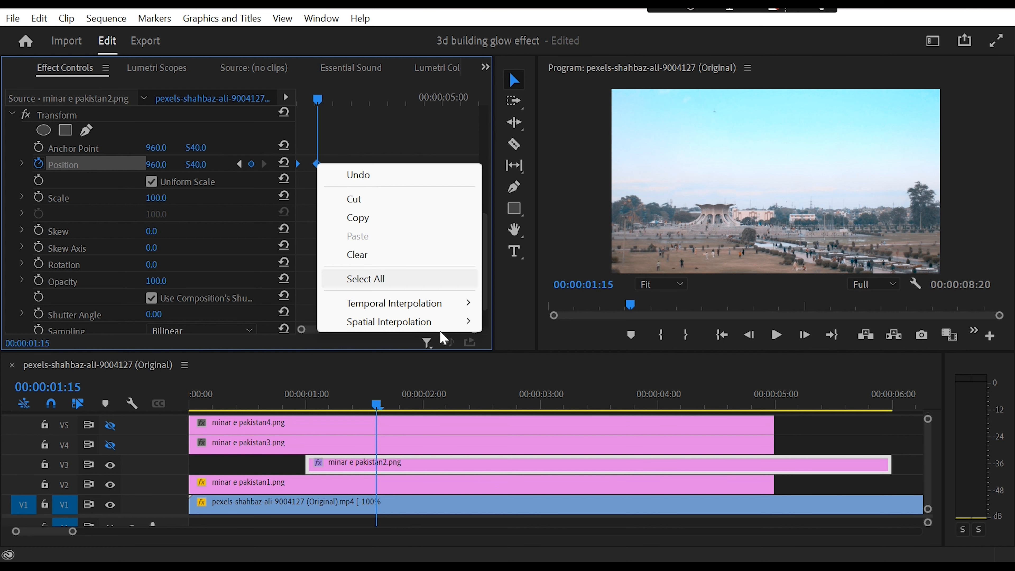
mouse_move(450, 306)
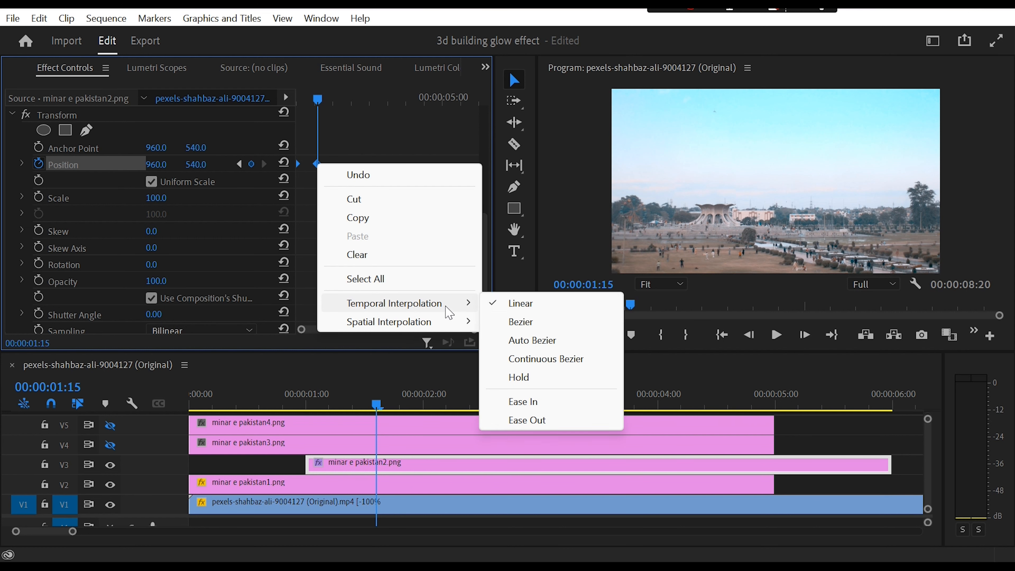
click(528, 402)
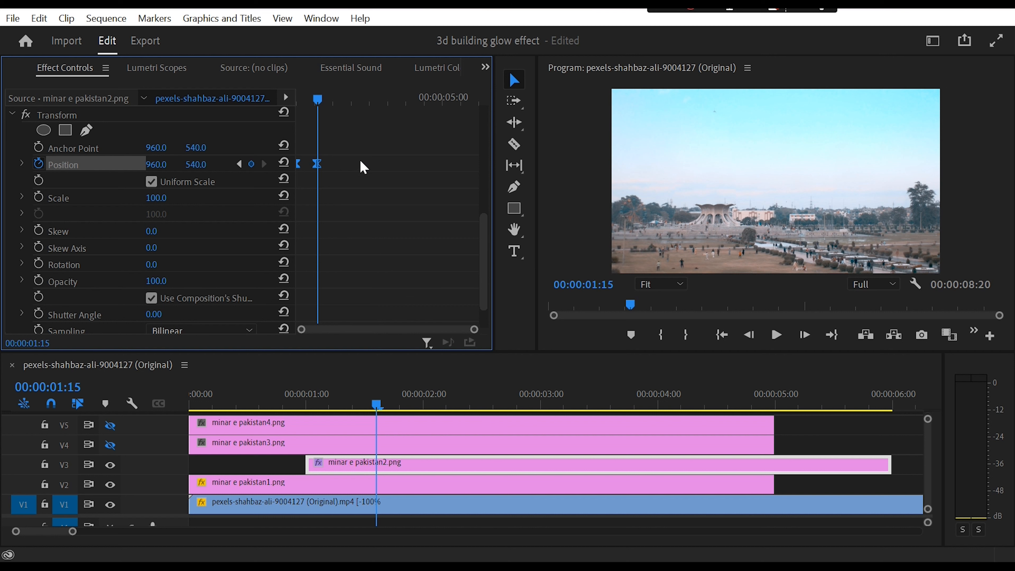
- Set the Transform effect's Shutter Angle to 360 and play back the rising tower base
click(167, 312)
text(36)
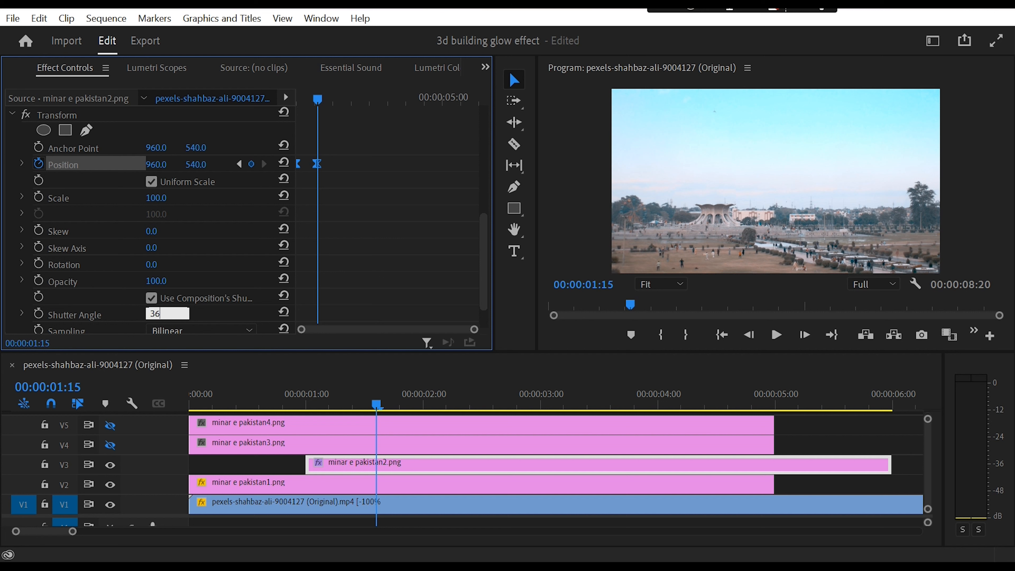
text(0)
key(Return)
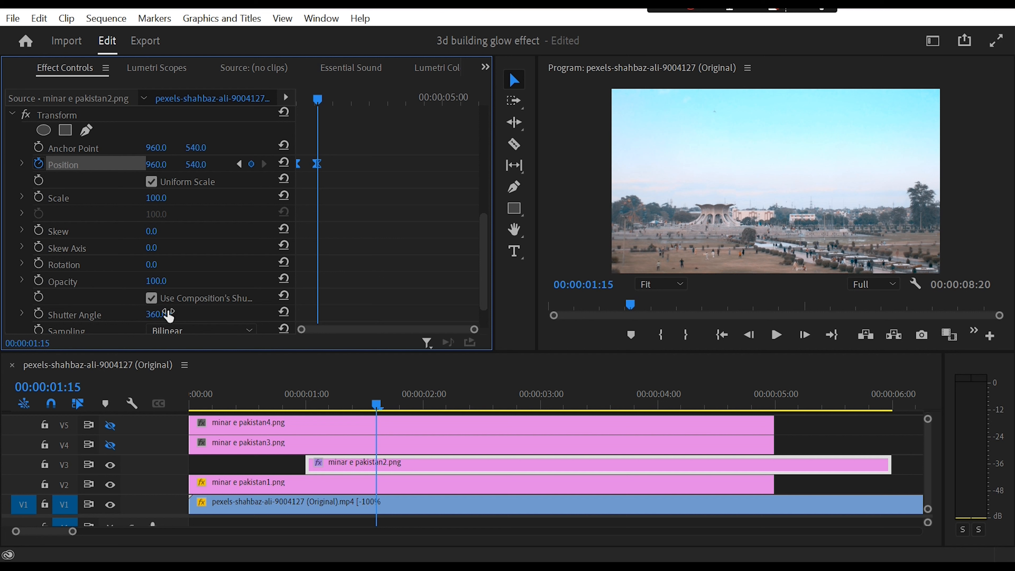
key(space)
click(277, 408)
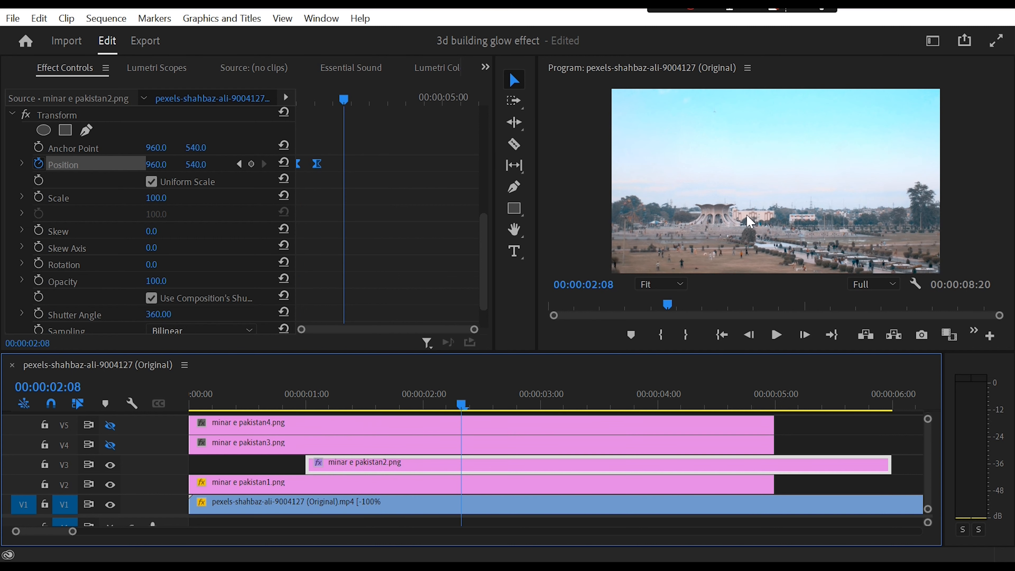
- At 00:00:01:00, draw a closed seven-point Pen opacity mask around the tower base's final position on minar e pakistan2.png and preview the animation
click(306, 396)
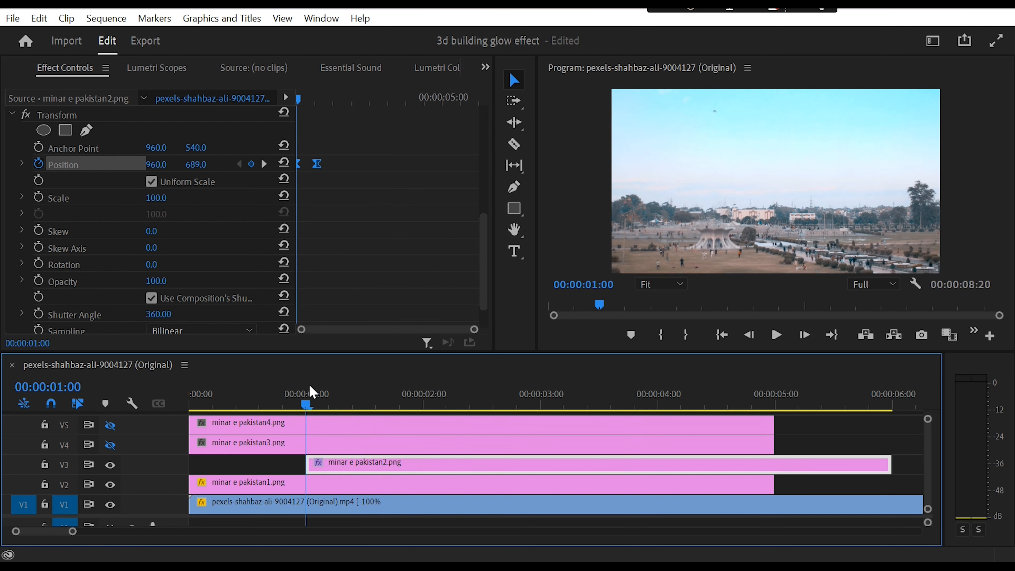
drag(485, 256, 495, 186)
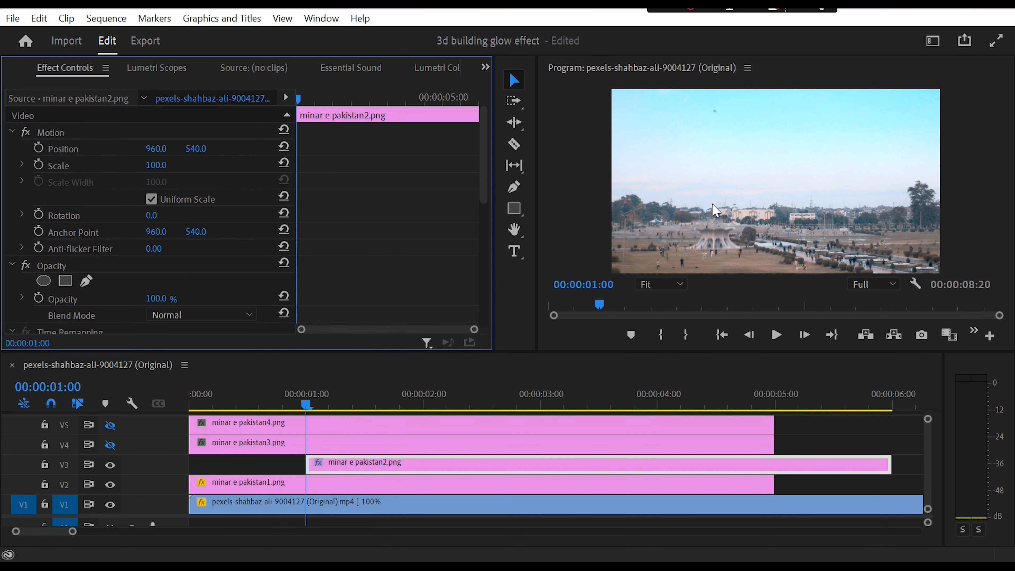
click(52, 270)
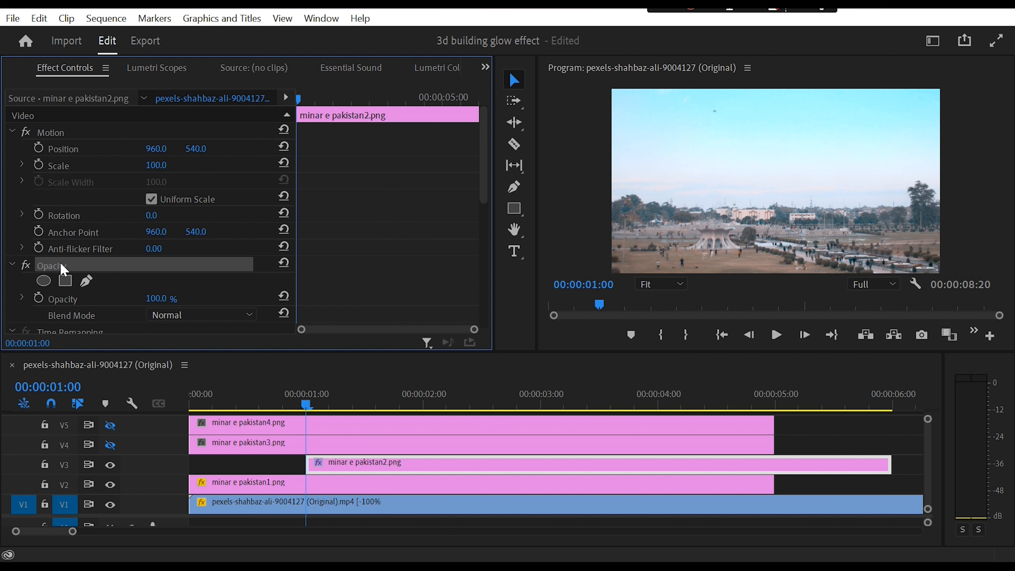
click(87, 281)
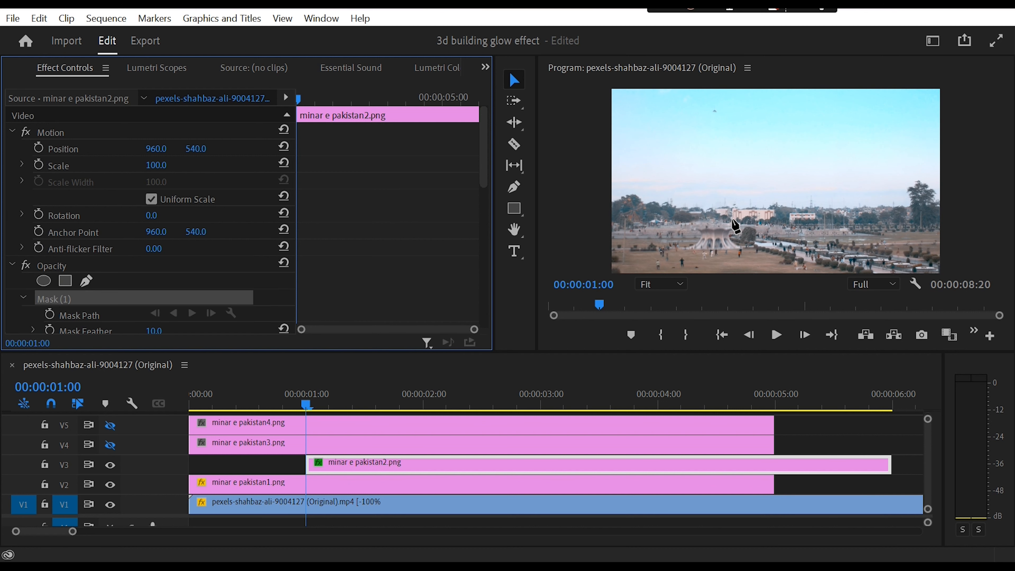
click(683, 225)
click(683, 225)
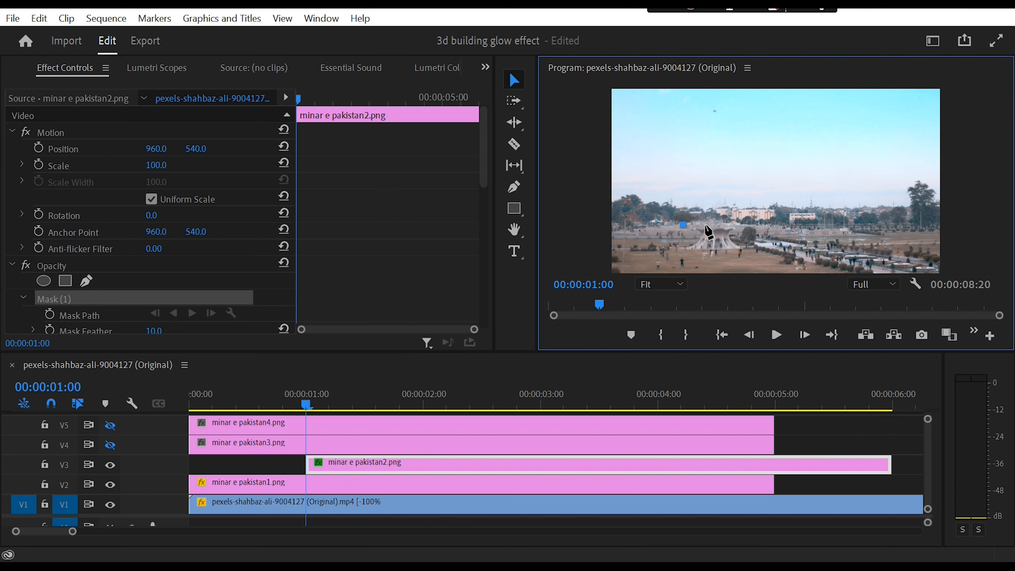
click(735, 222)
click(742, 192)
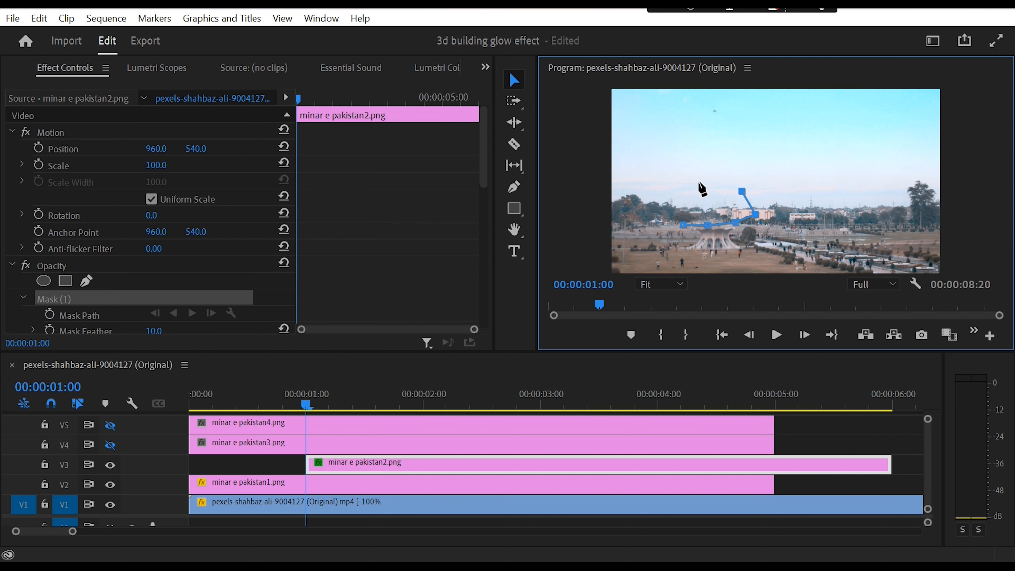
click(666, 202)
click(683, 224)
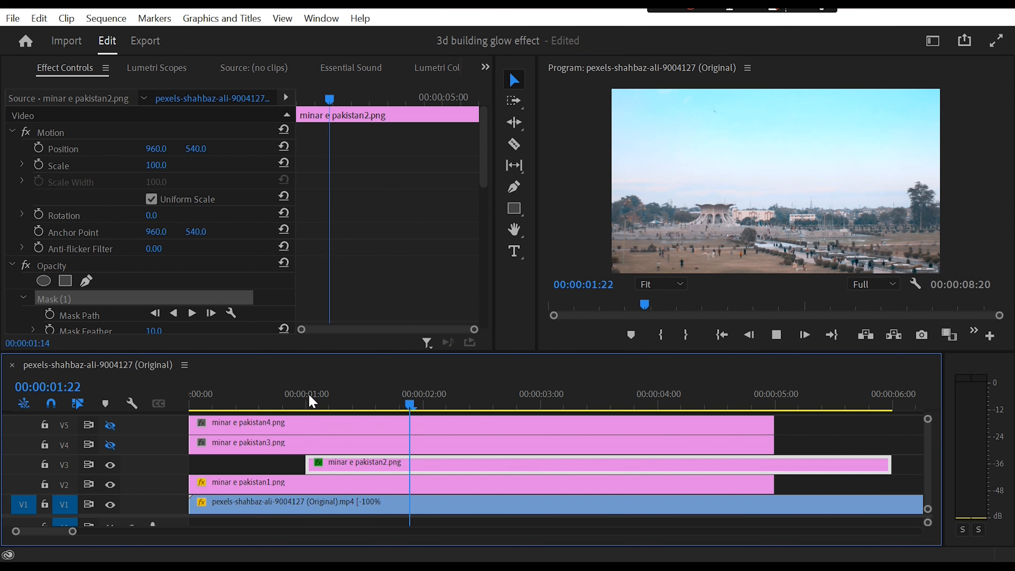
key(space)
- Show track V4 and move the minar e pakistan3.png clip so it starts at 00:00:01:15
drag(309, 396, 305, 396)
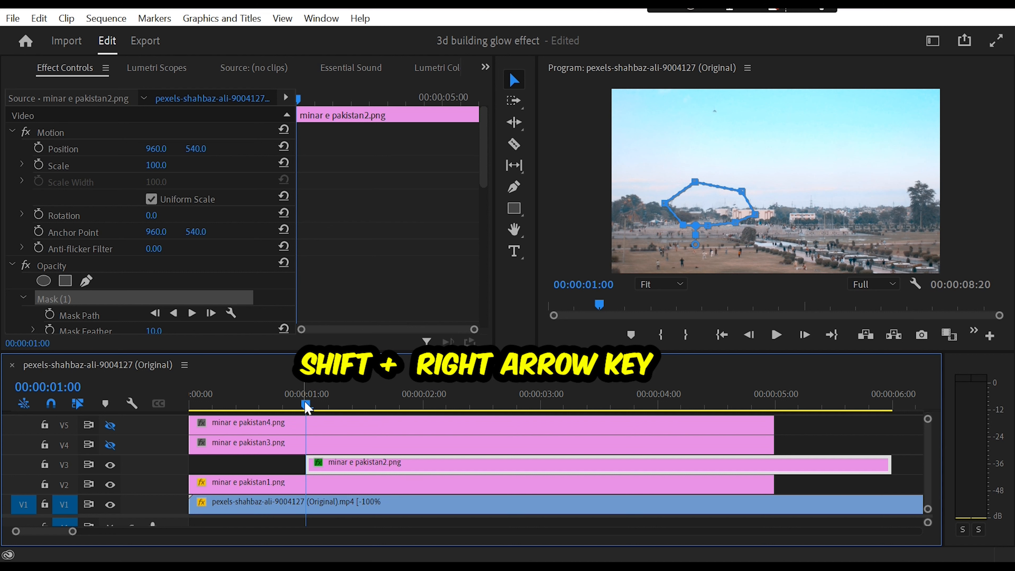
key(shift+Right)
key(shift+Right)
key(shift+Right)
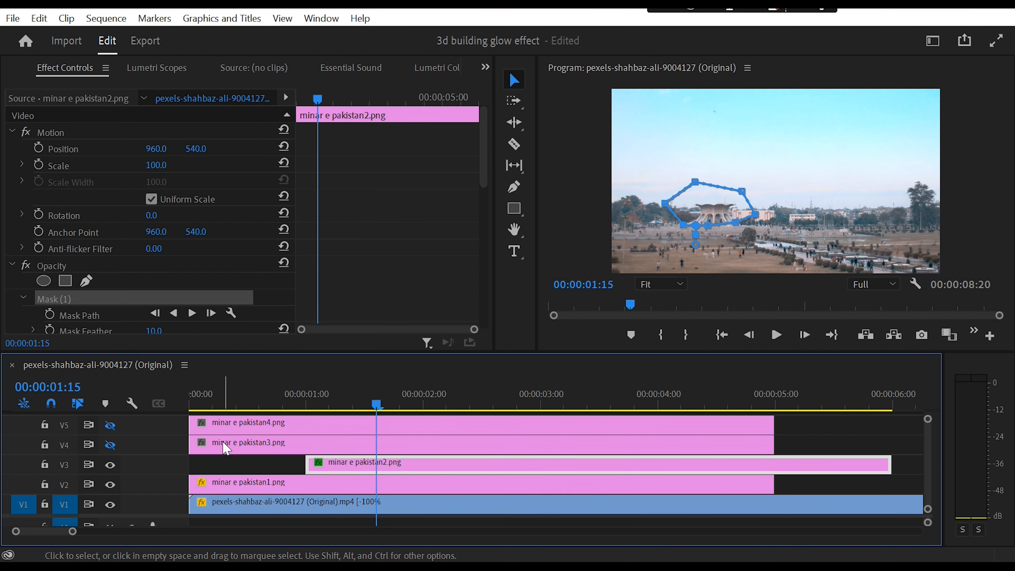
click(225, 445)
click(111, 446)
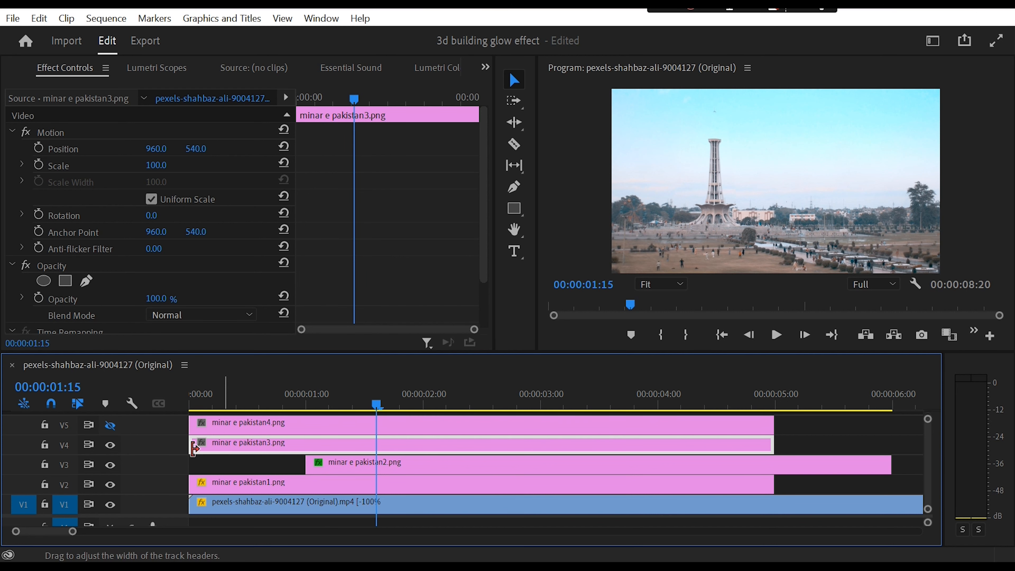
drag(212, 445, 398, 446)
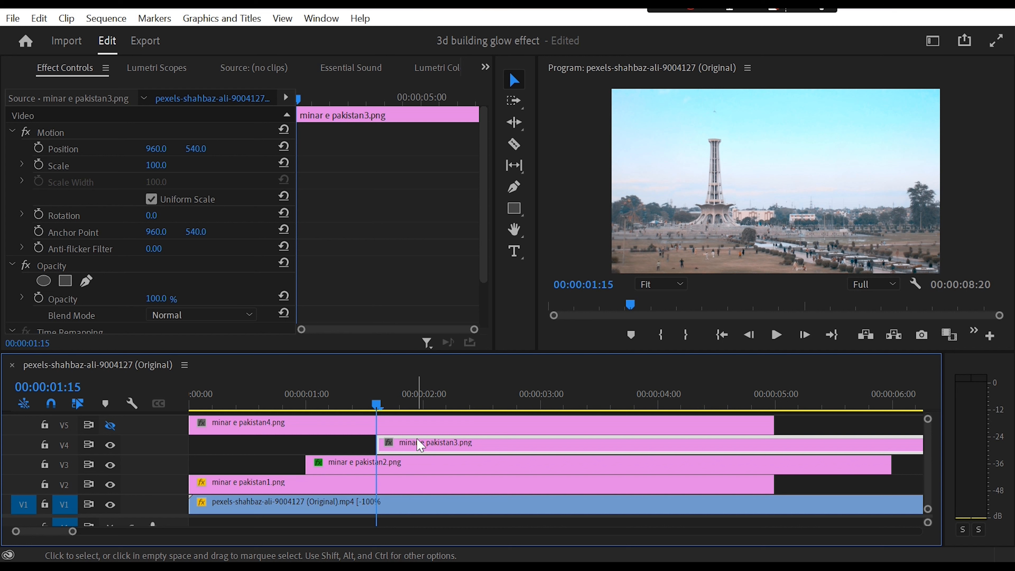
- Apply the Transform video effect to the minar e pakistan3.png clip
click(485, 67)
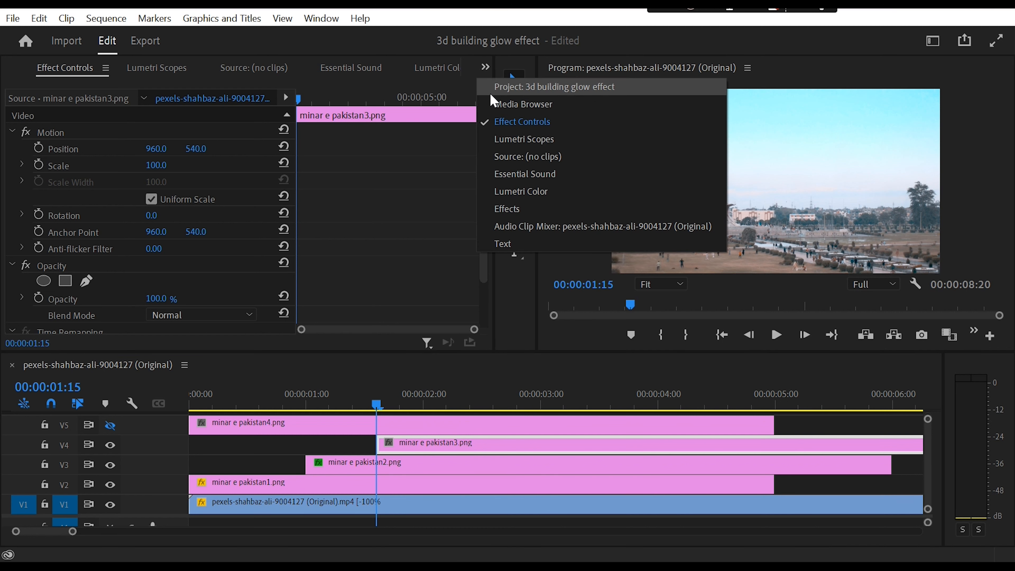
click(507, 207)
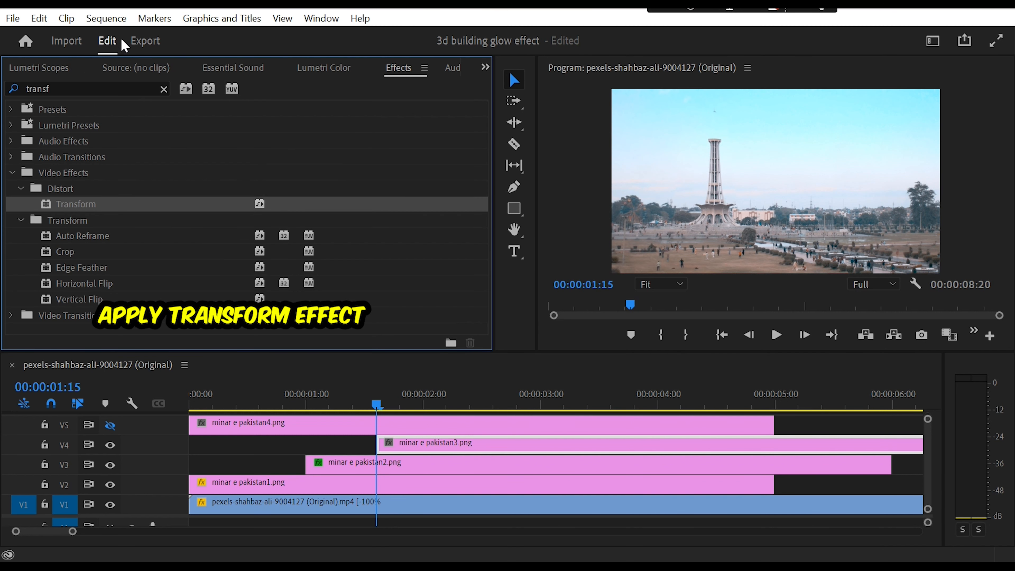
drag(114, 212, 454, 448)
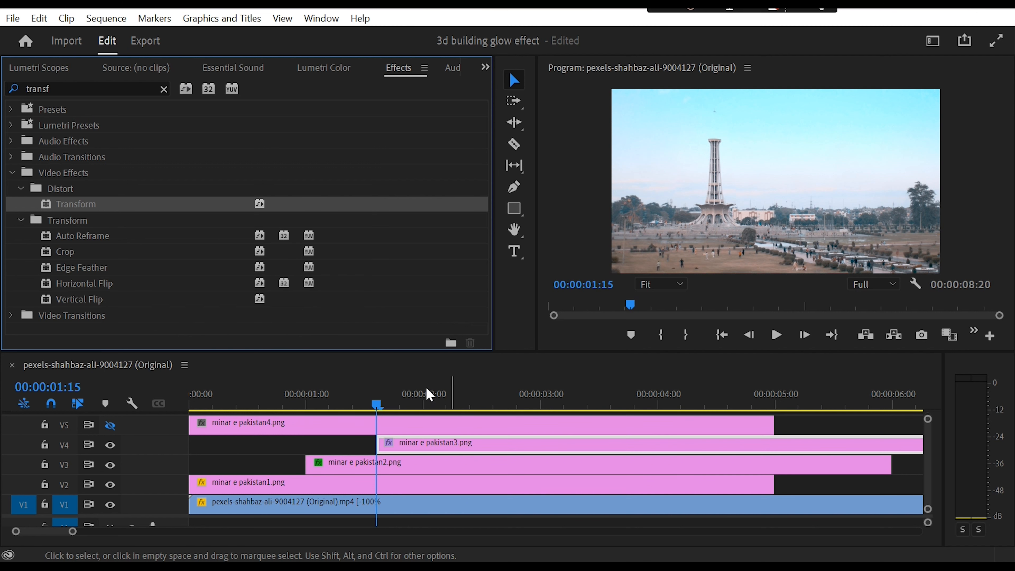
click(485, 68)
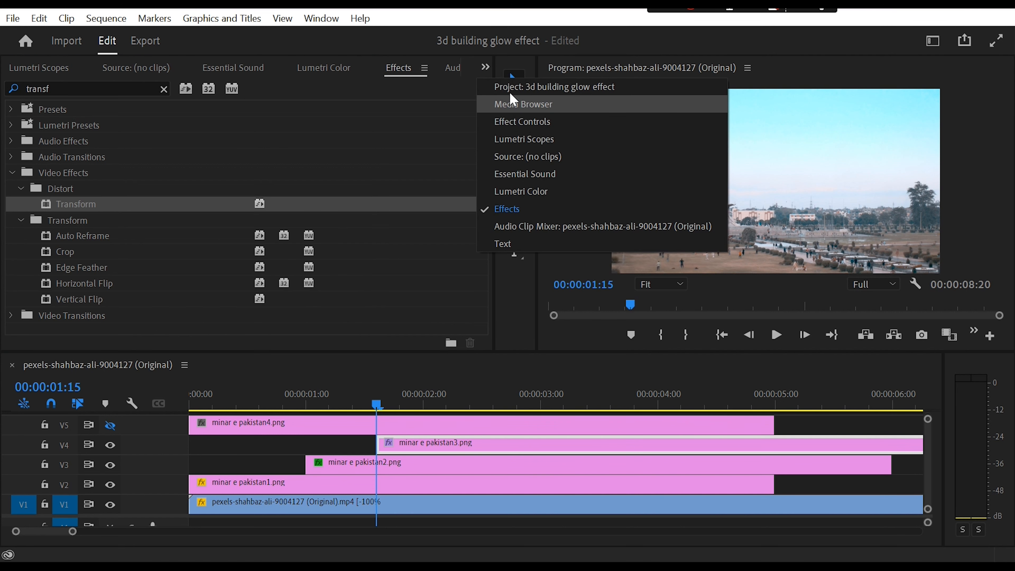
- Keyframe the Transform effect's Position on minar e pakistan3.png at 00:00:01:15 and set it to 960, 926
click(516, 122)
drag(484, 136, 481, 244)
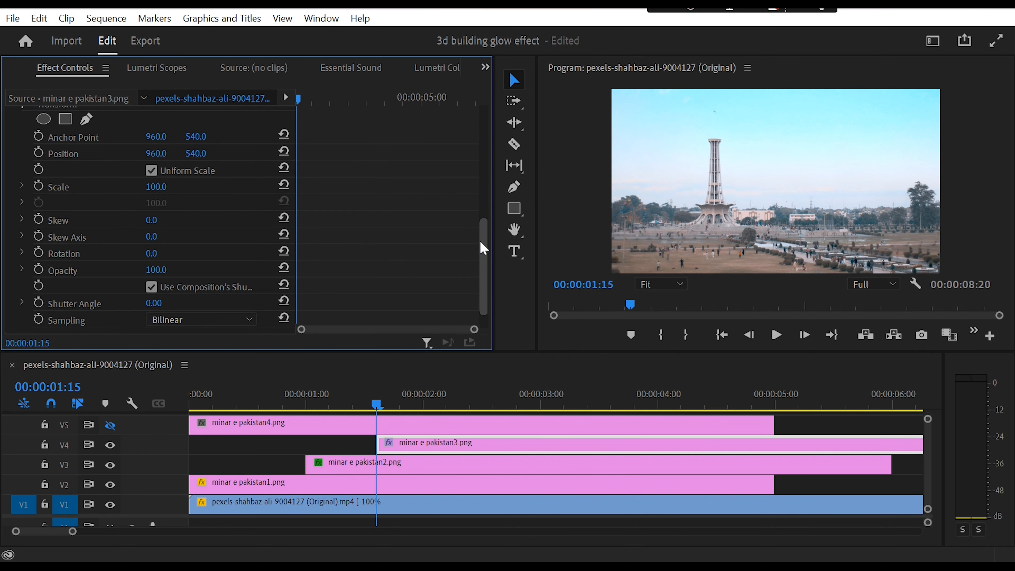
click(40, 155)
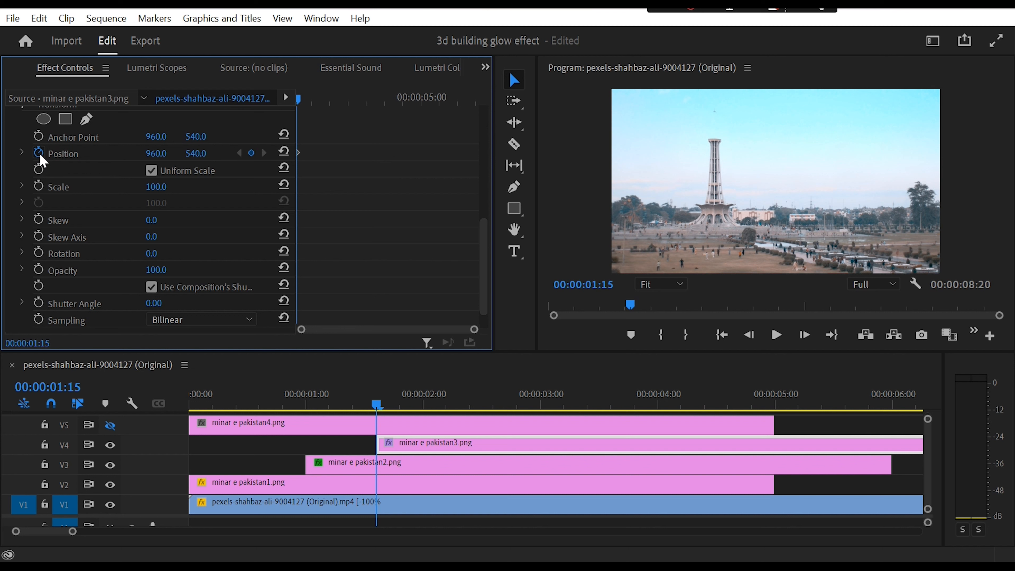
drag(192, 160, 291, 160)
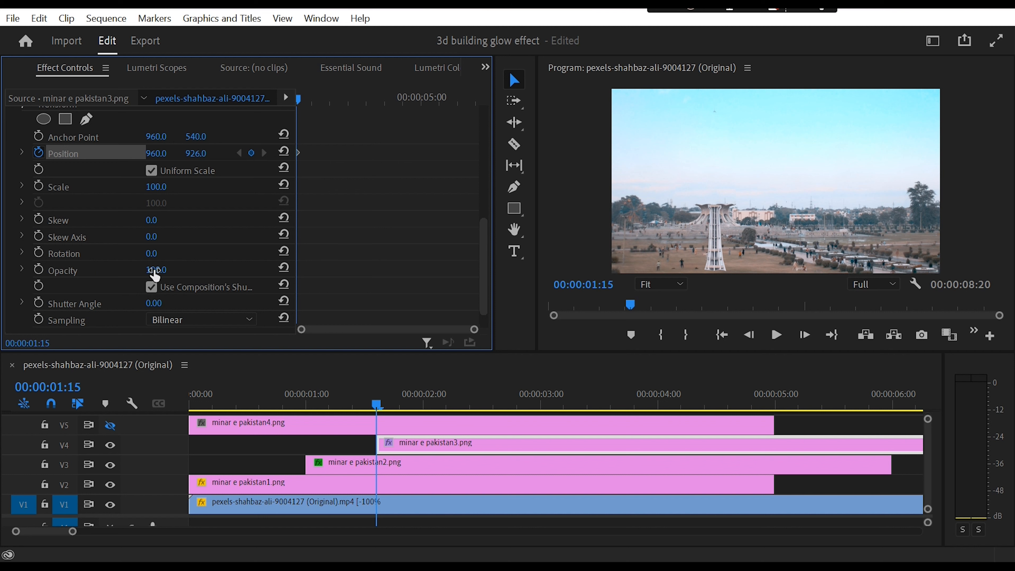
- Keyframe the Transform effect's Rotation at 00:00:01:15 with a value of 20°
click(39, 253)
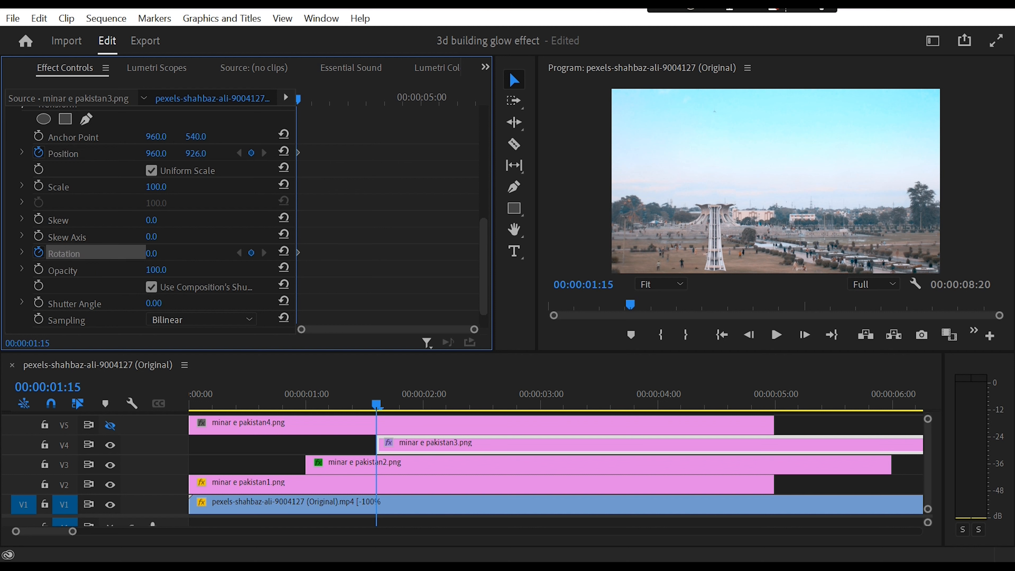
click(151, 253)
text(20)
key(Return)
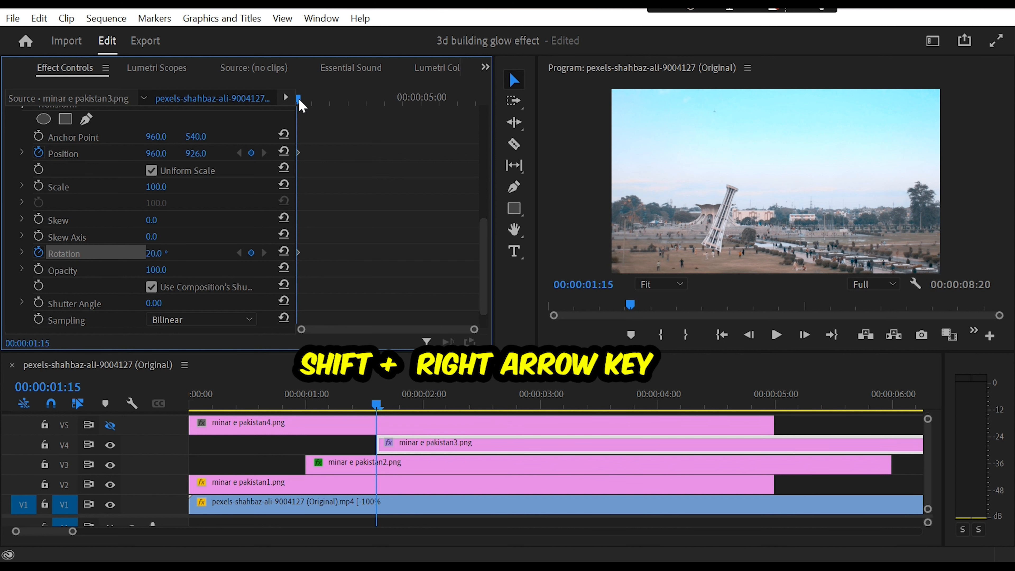
- At 00:00:02:05, reset the Transform effect's Position to 960, 540 and Rotation to 0° to add end keyframes
key(shift+Right)
key(shift+Right)
key(shift+Right)
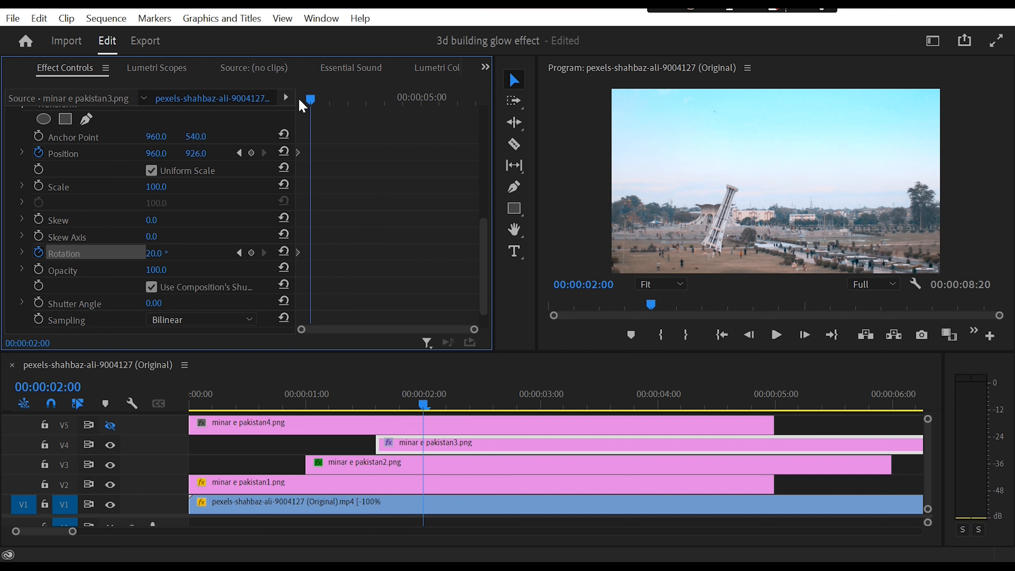
click(284, 152)
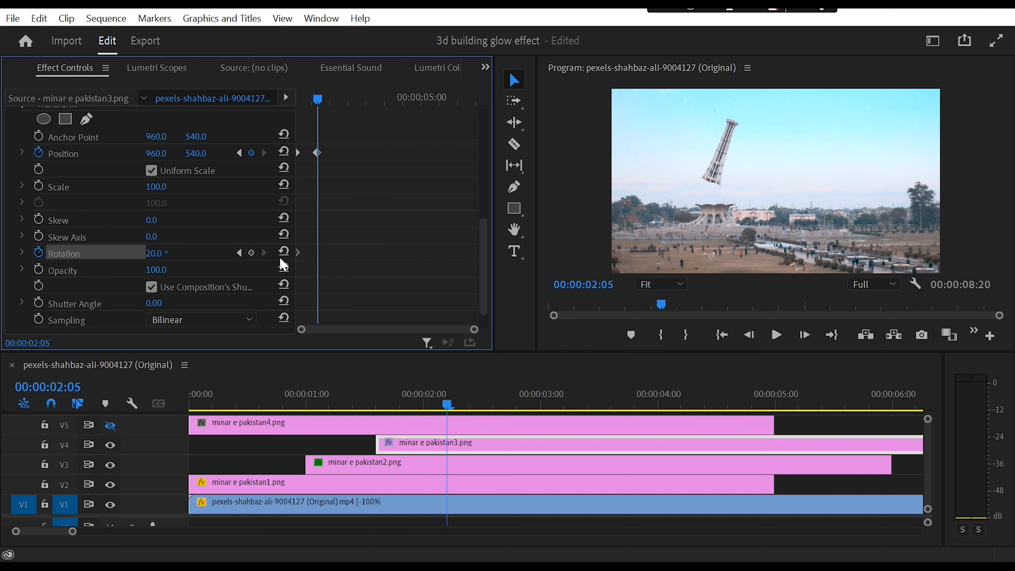
click(284, 252)
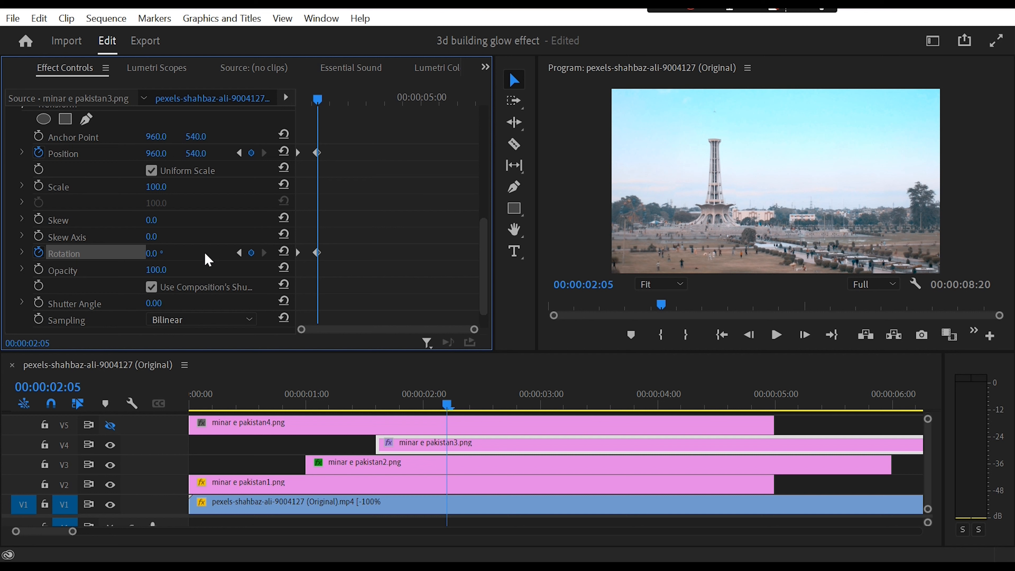
- Set the Transform effect's Shutter Angle to 360 on minar e pakistan3.png
click(164, 301)
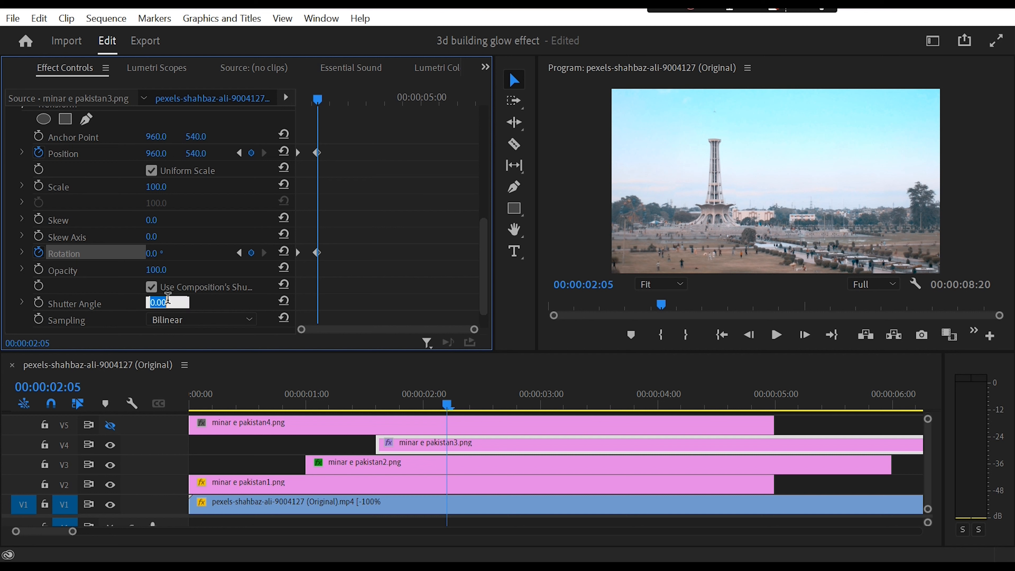
text(3)
key(Return)
- Lower the starting Position keyframe at 00:00:01:15 to 960, 1083 and apply Ease In to the Position and Rotation keyframes
click(297, 99)
drag(314, 142, 302, 266)
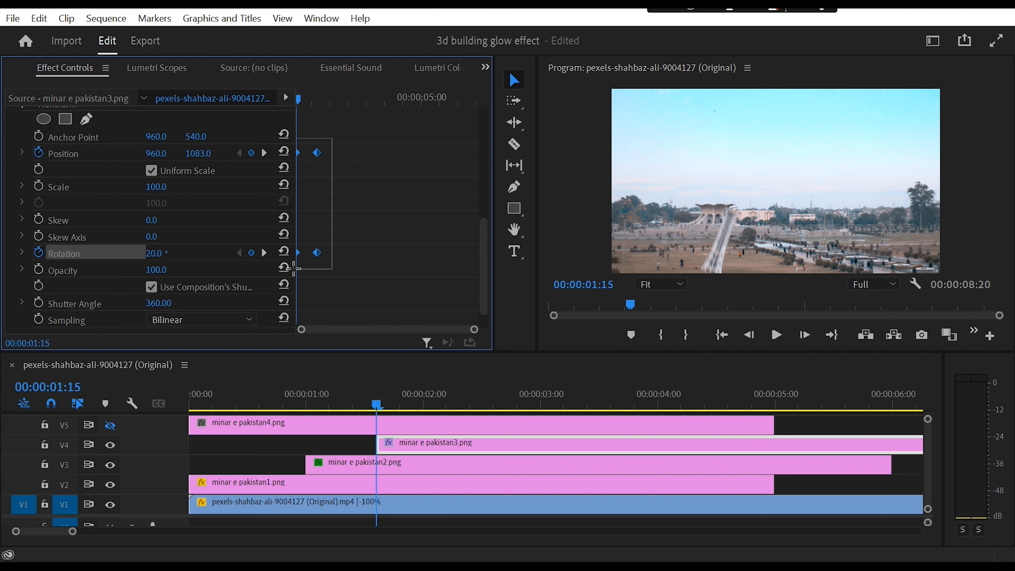
right_click(318, 255)
mouse_move(369, 390)
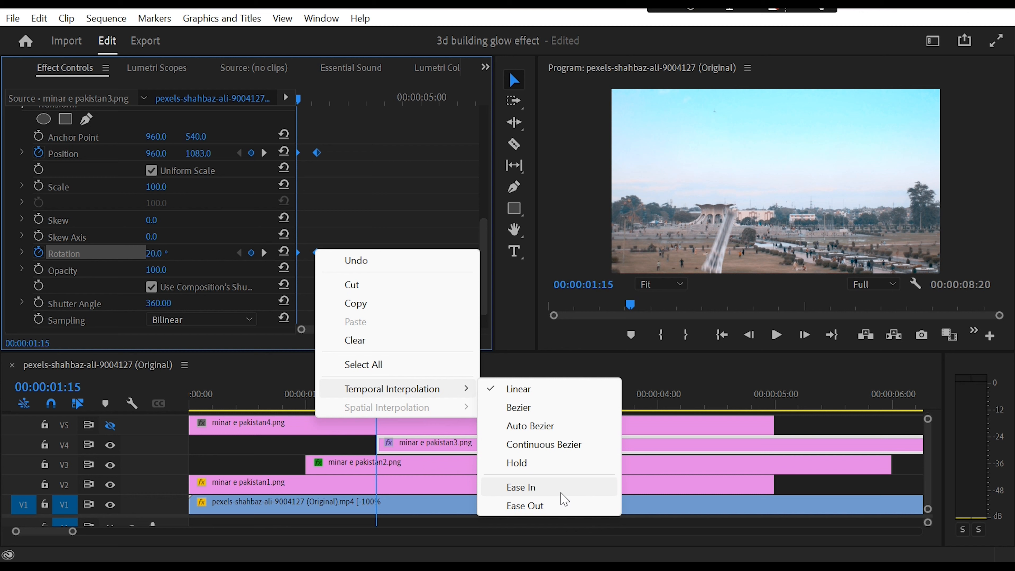
click(536, 488)
- Draw a closed seven-point Pen opacity mask around the tower shaft's final position above the base on minar e pakistan3.png
click(729, 154)
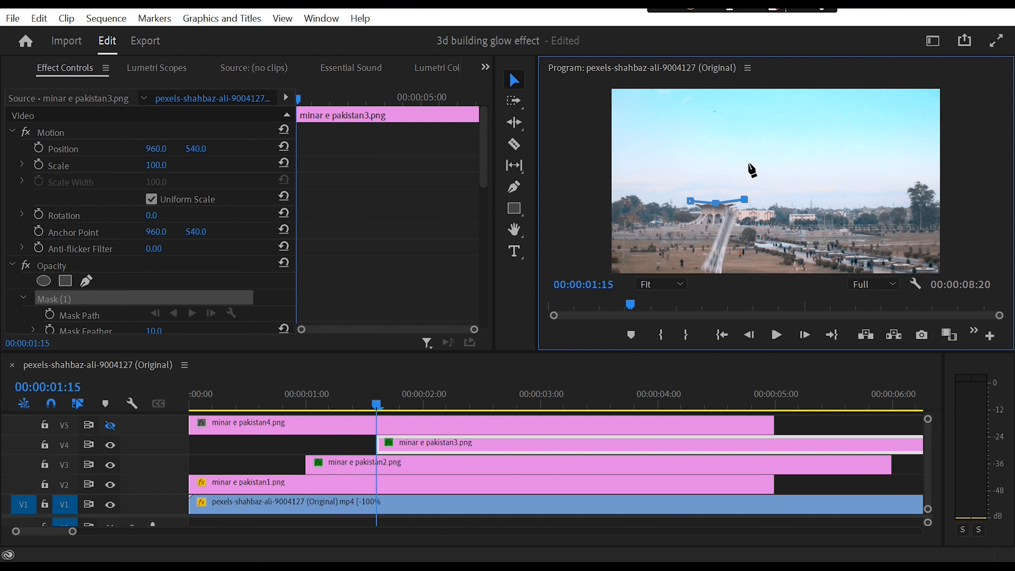
click(728, 137)
click(705, 128)
click(681, 157)
click(691, 201)
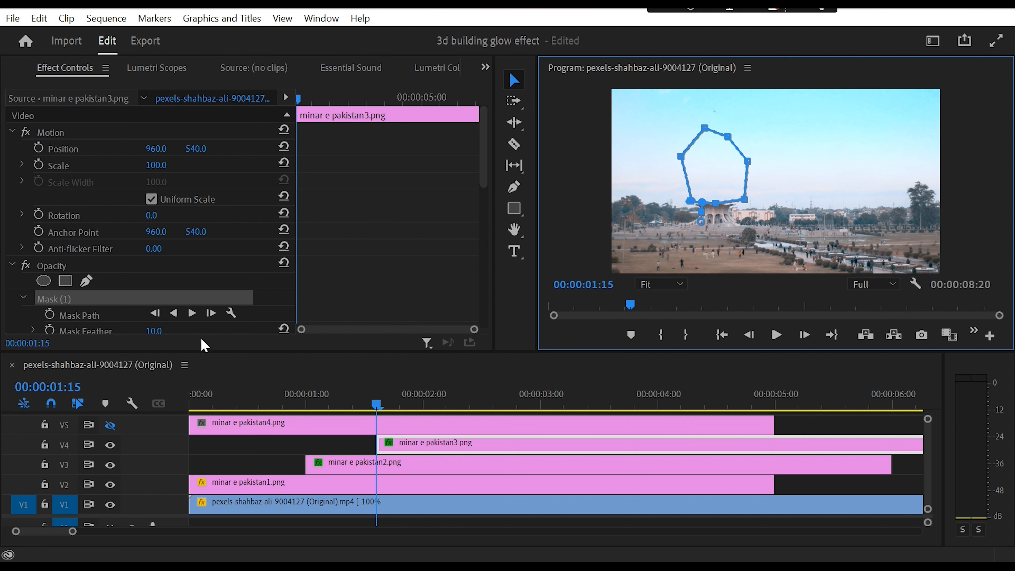
- Set the opacity mask's Mask Feather to 0 and play back the animation from about 00:00:01:00
click(155, 330)
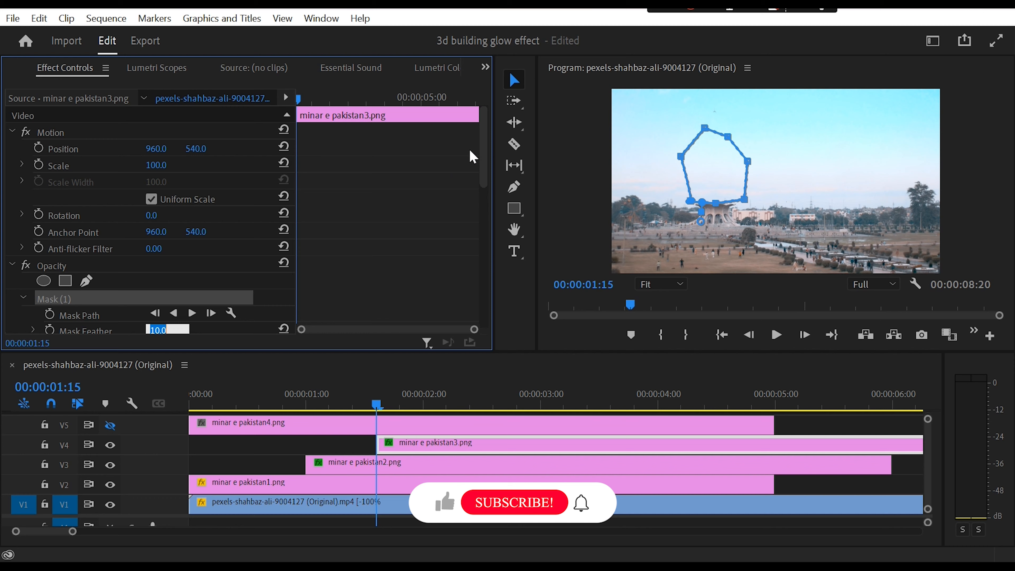
drag(483, 164, 481, 227)
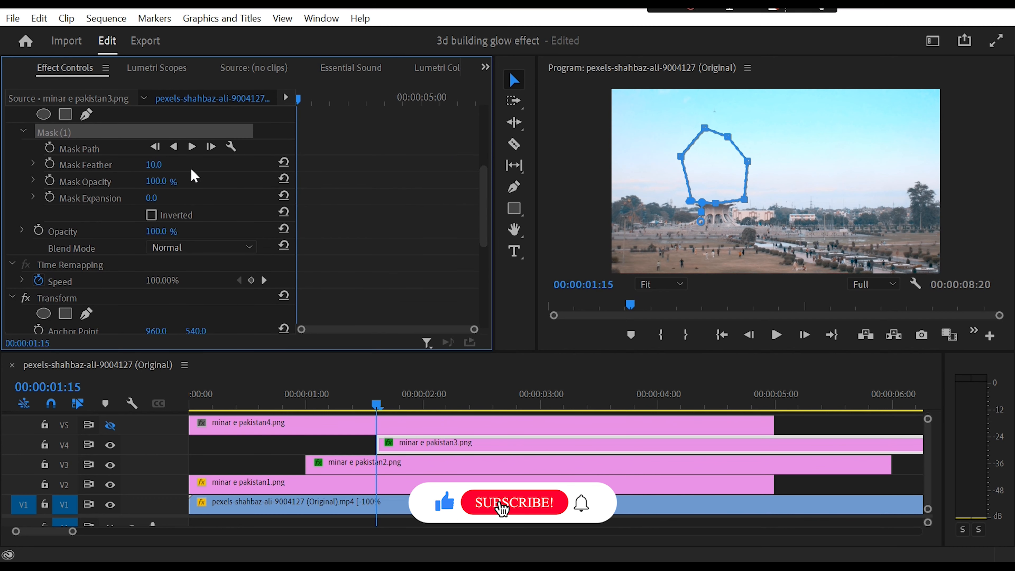
click(156, 165)
text(0)
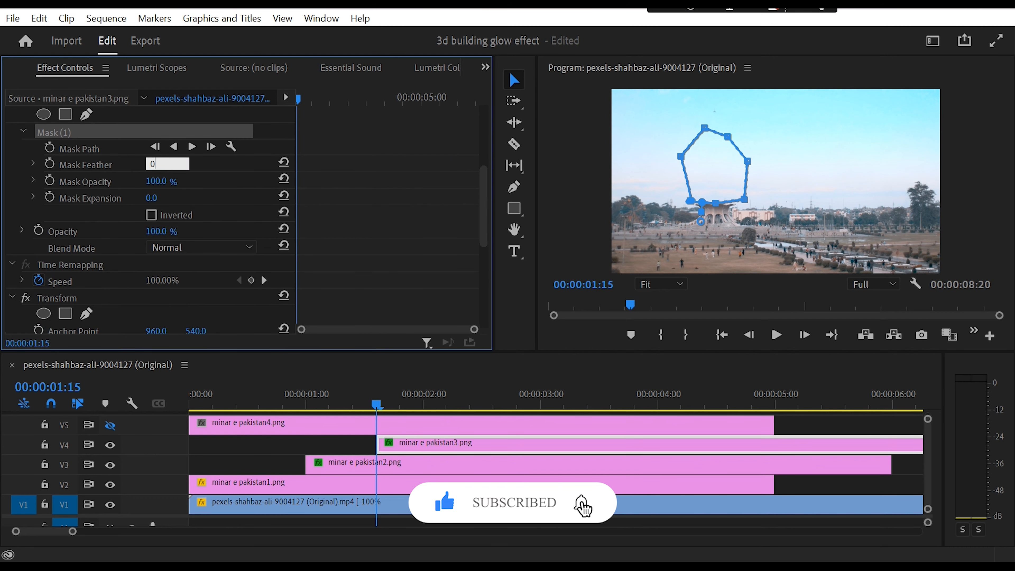
key(Return)
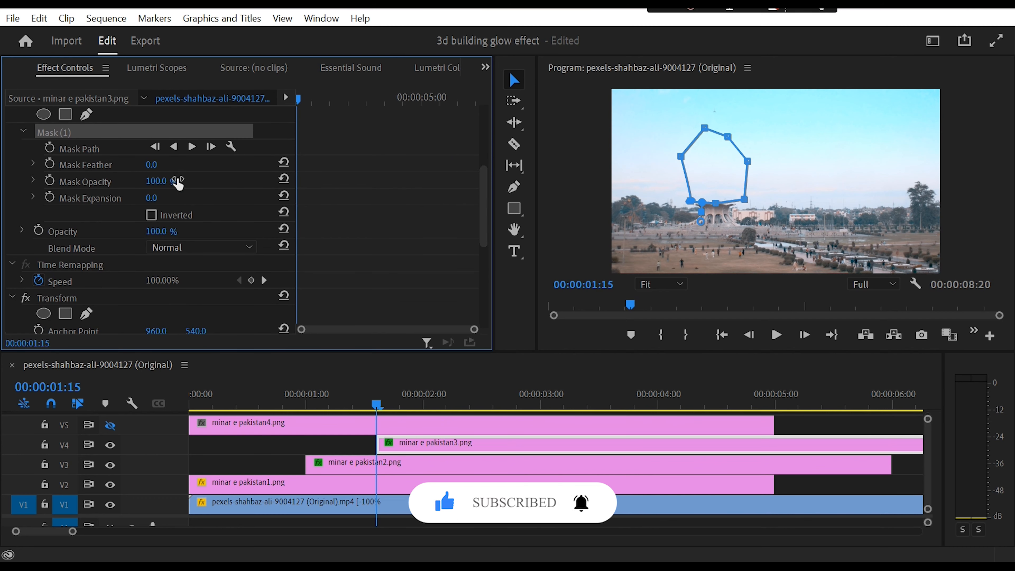
click(309, 403)
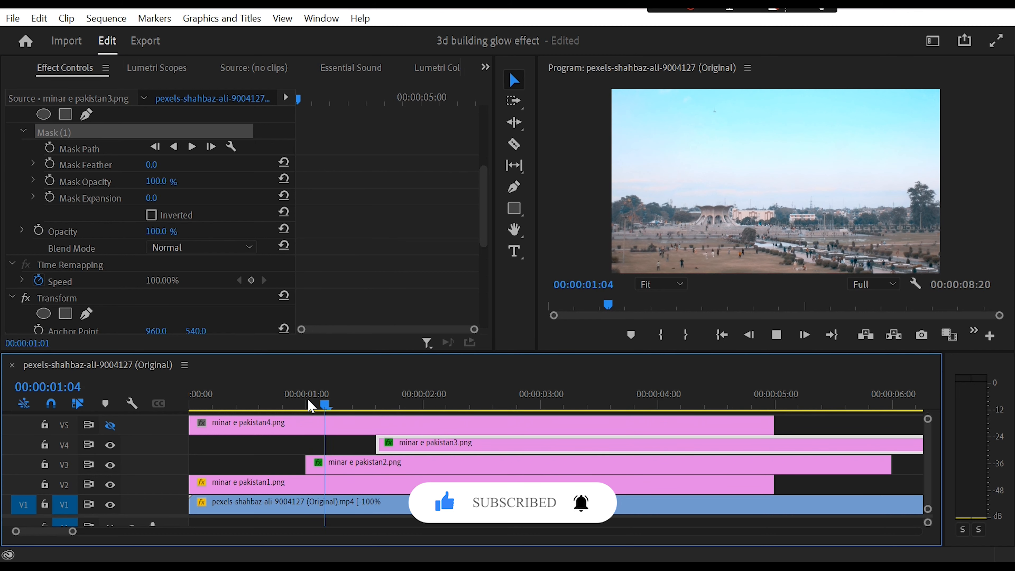
- Move the minar e pakistan4.png clip so it starts at 00:00:02:05 and show track V5
click(384, 423)
click(375, 402)
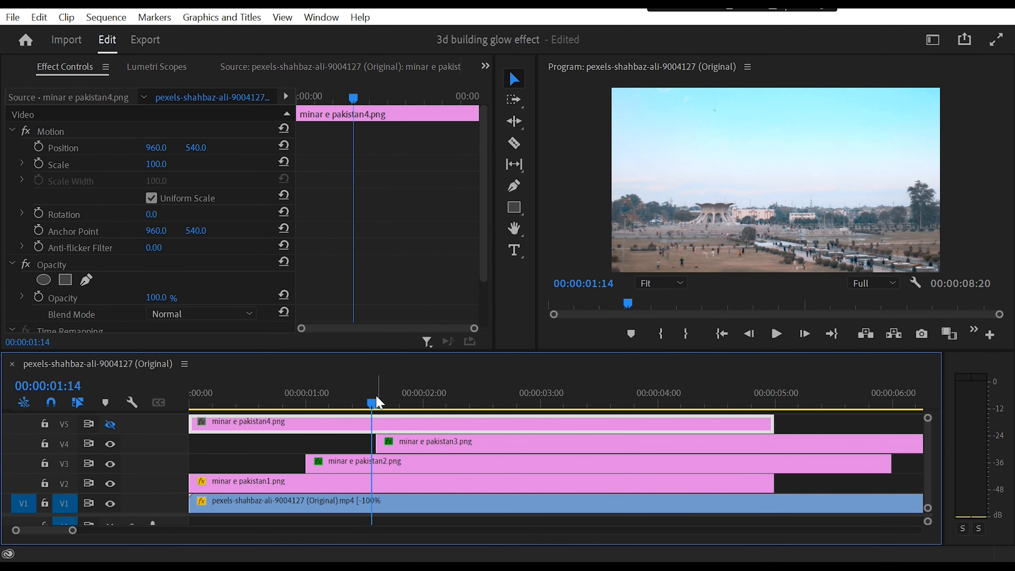
click(377, 402)
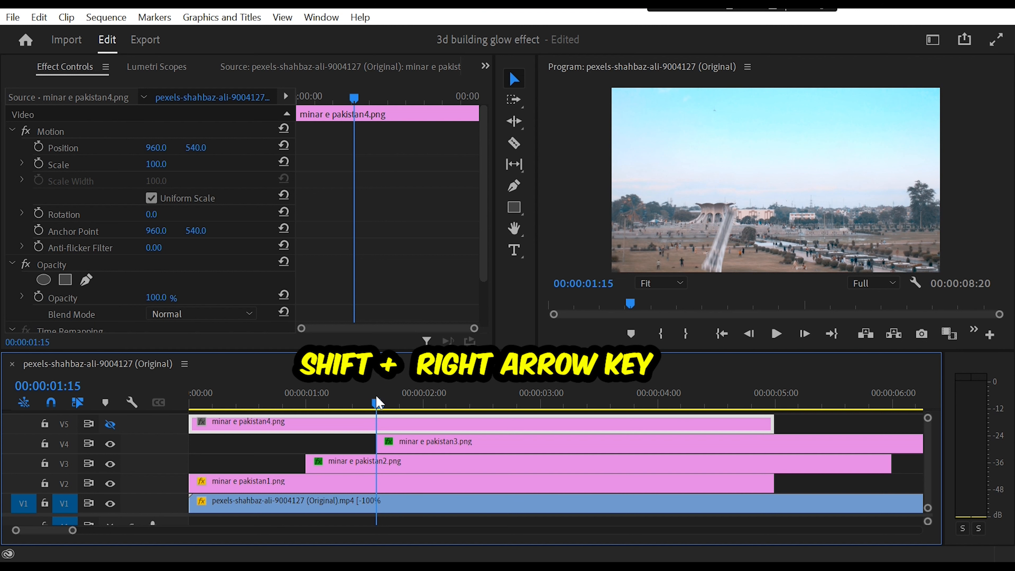
key(shift+Right)
key(shift+Right)
key(shift+Right)
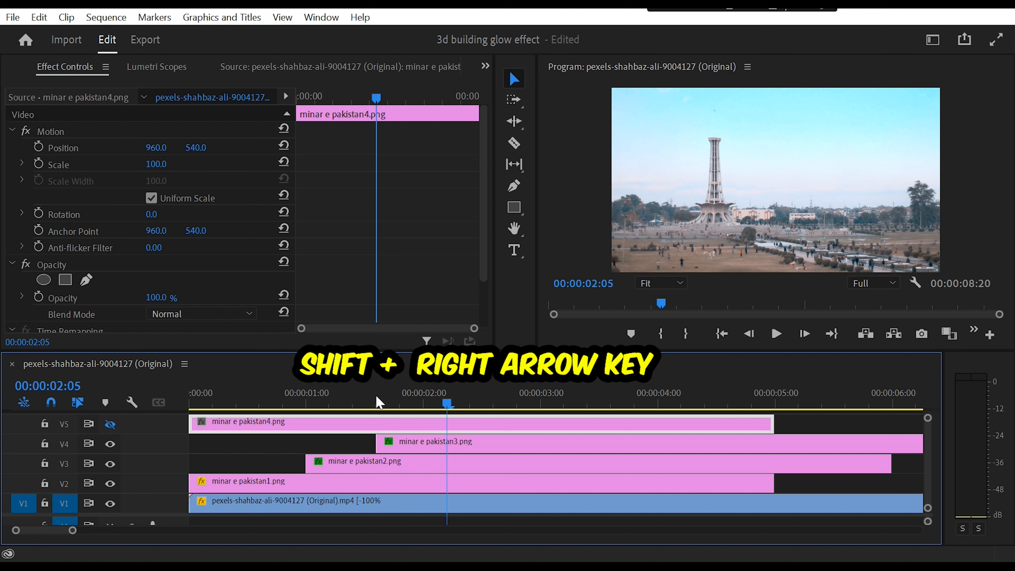
drag(268, 420, 525, 426)
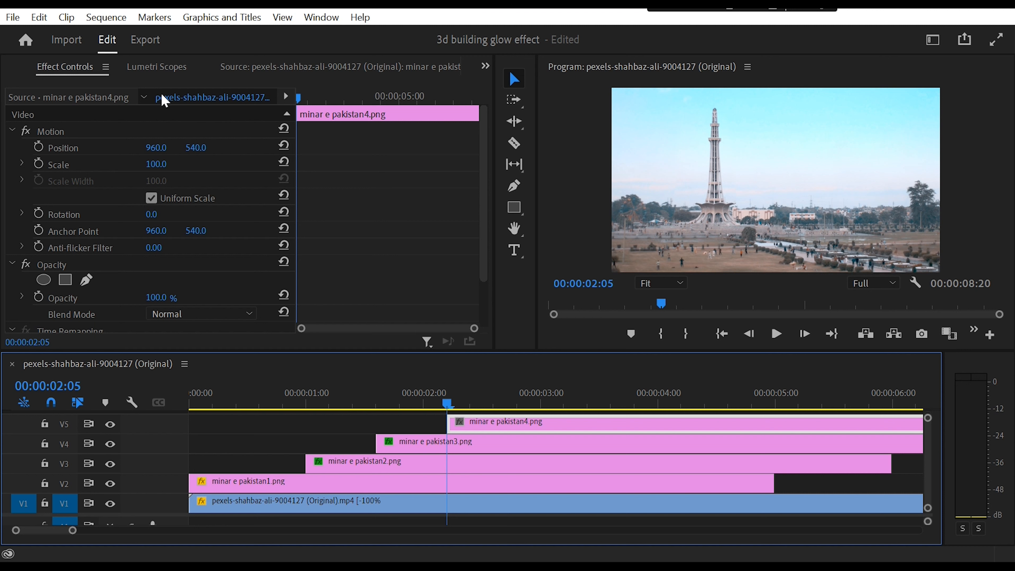
- Apply the Transform video effect to the minar e pakistan4.png clip
click(486, 66)
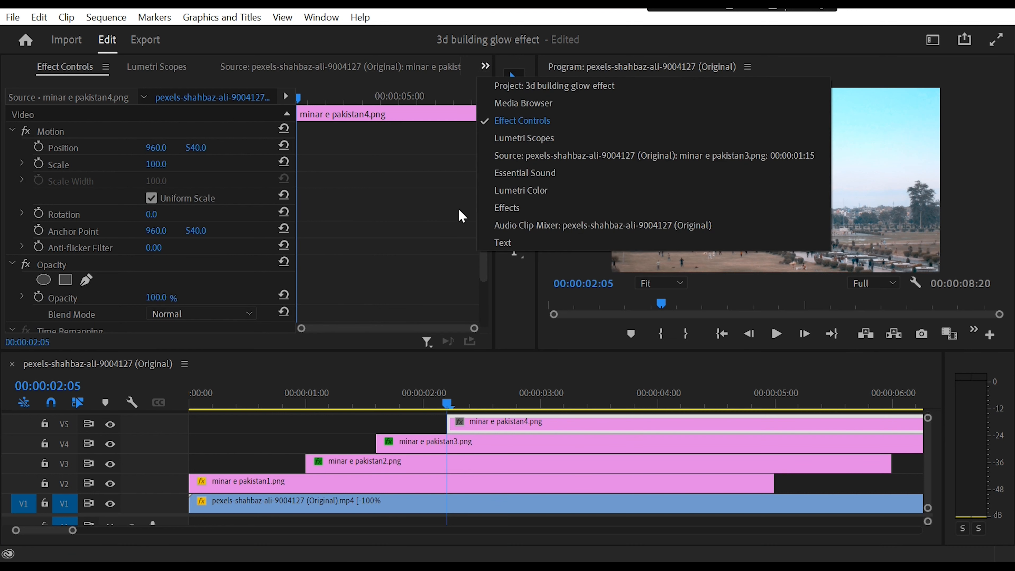
click(485, 434)
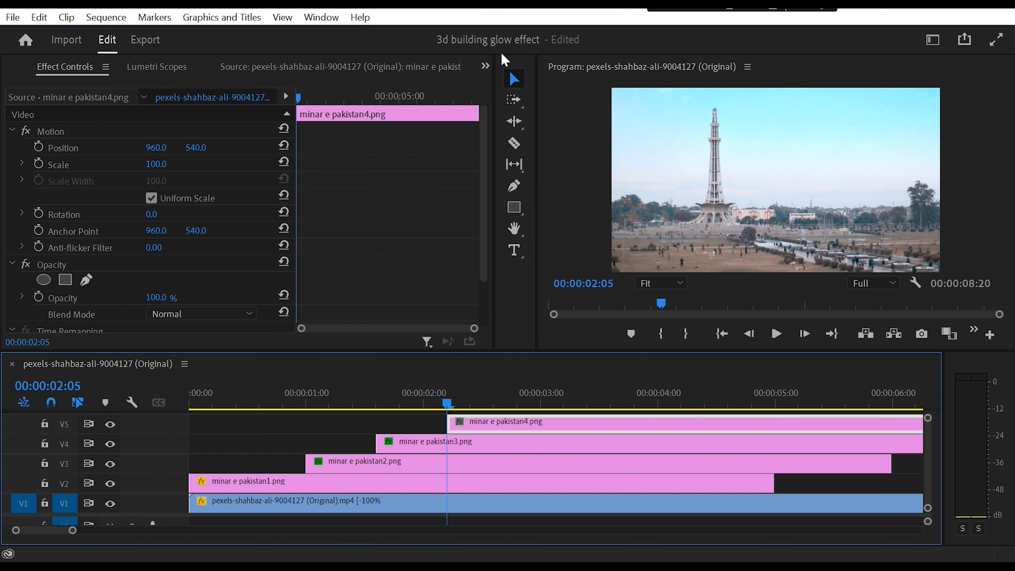
click(486, 65)
click(512, 206)
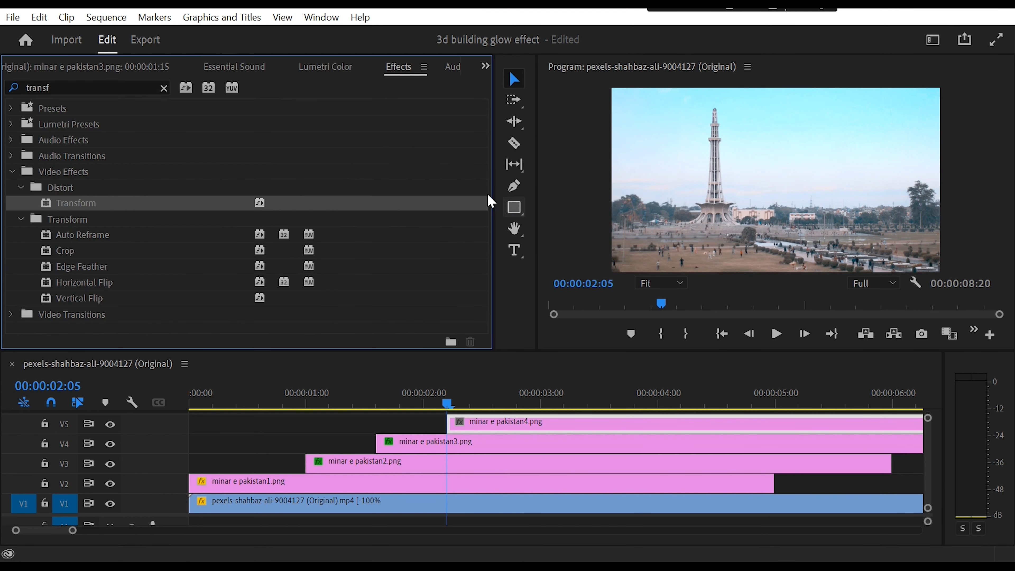
drag(60, 208, 536, 429)
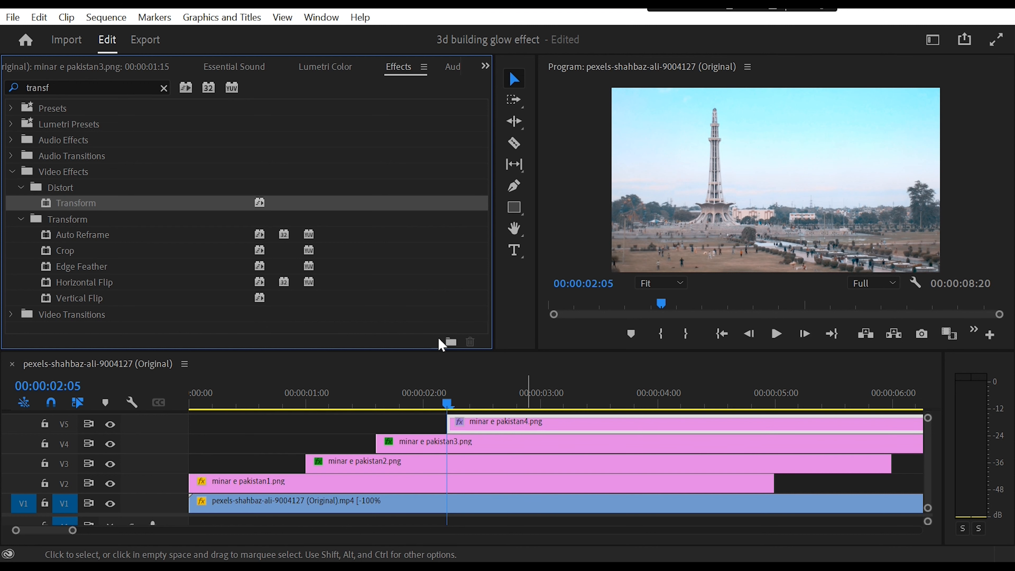
- Set the Transform effect's Position on minar e pakistan4.png to 1091, 935 and keyframe it at 00:00:02:05
click(486, 68)
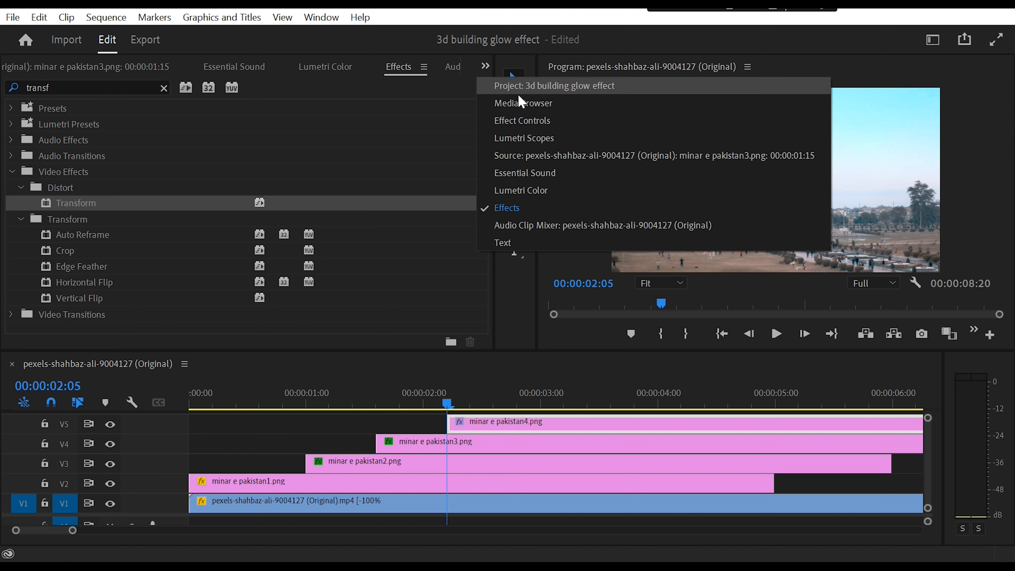
click(518, 120)
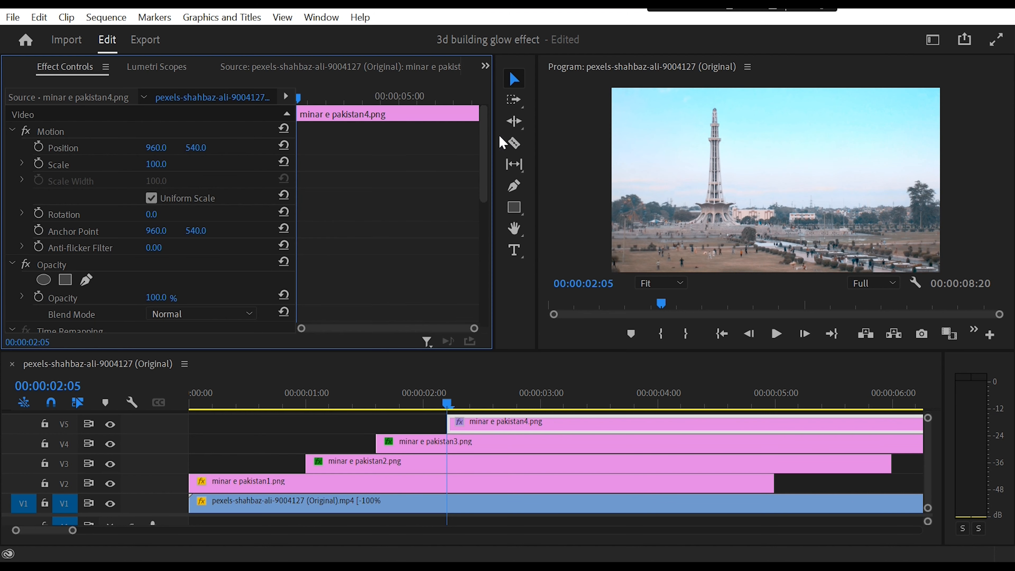
drag(483, 159, 465, 265)
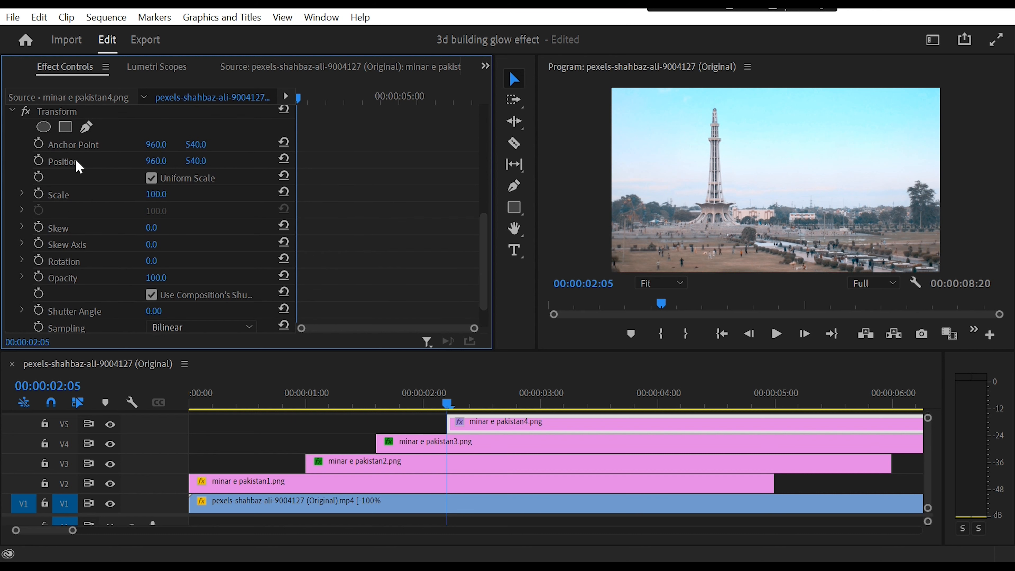
drag(195, 160, 304, 160)
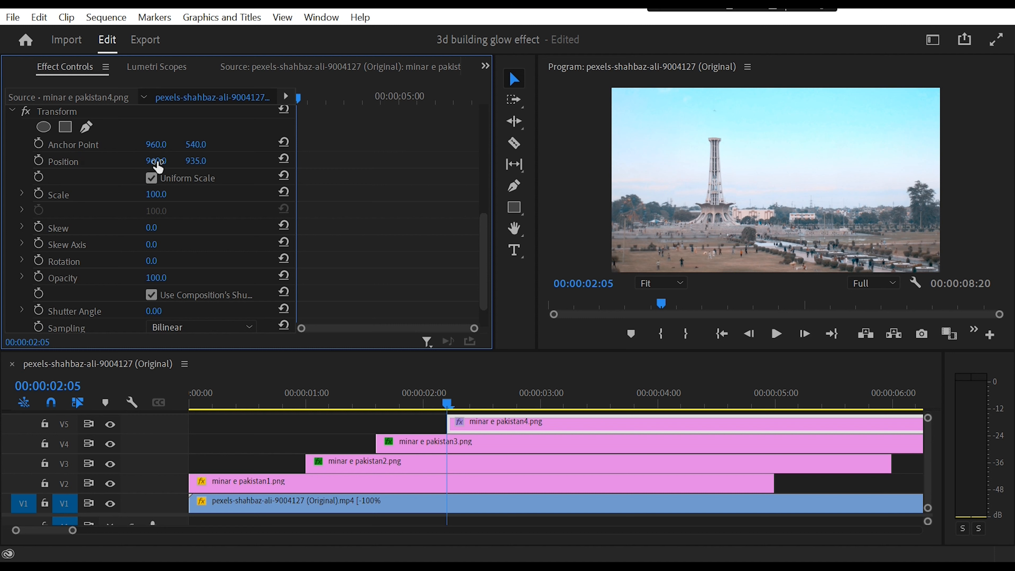
drag(156, 160, 211, 179)
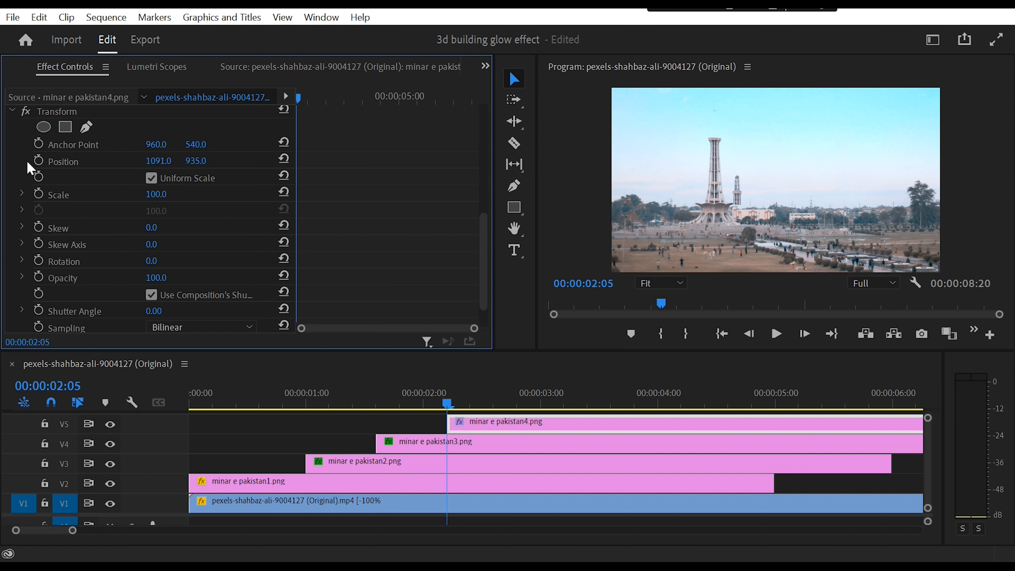
click(38, 160)
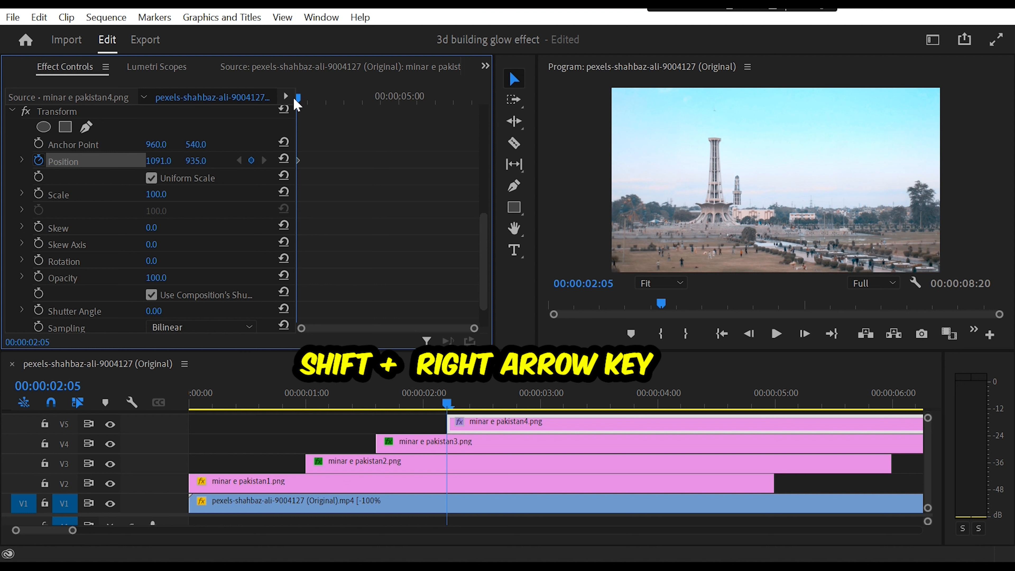
- At 00:00:02:20, reset the Transform effect's Position to 960, 540 to add the end keyframe
key(shift+Right)
key(shift+Right)
key(shift+Right)
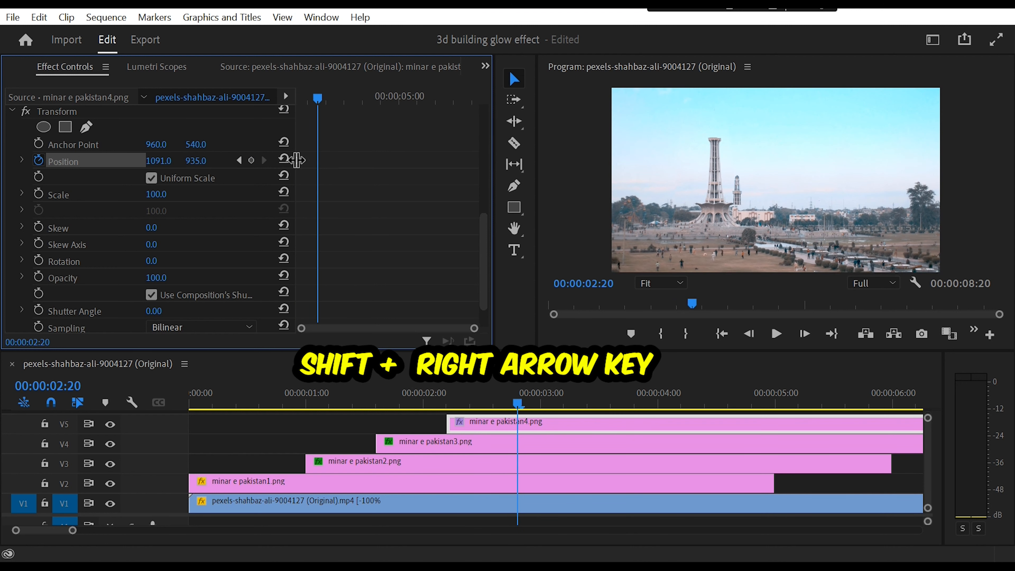
click(284, 159)
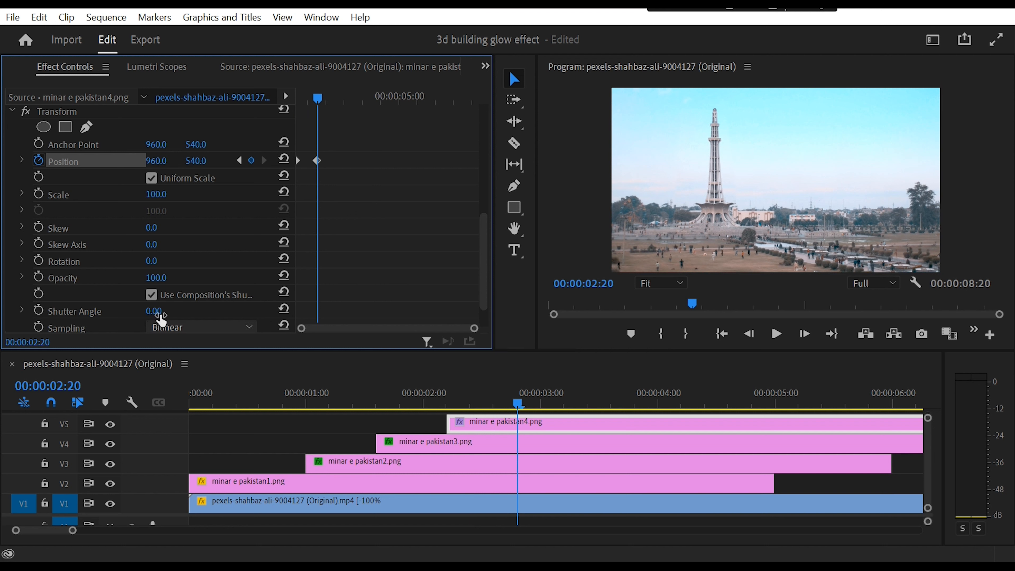
- Set the Transform effect's Shutter Angle on minar e pakistan4.png to 360
click(167, 309)
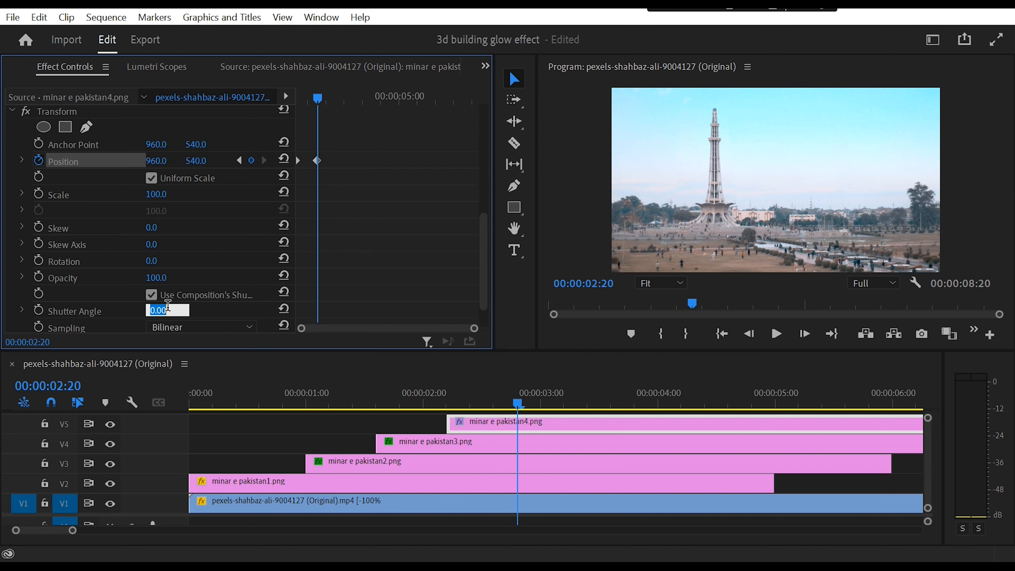
text(3)
key(Return)
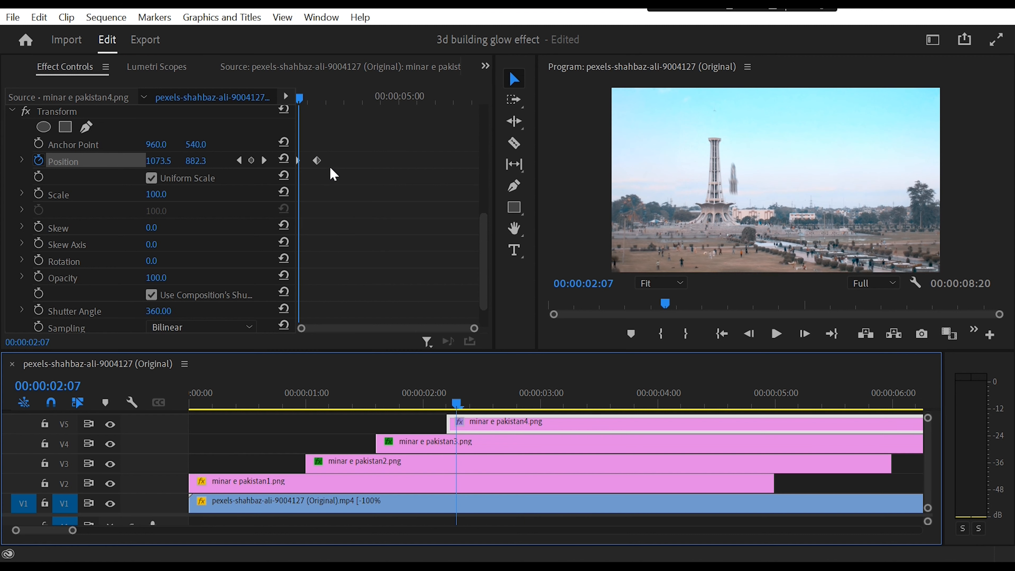
- Apply Ease In temporal interpolation to the Transform Position keyframes of minar e pakistan4.png
click(317, 160)
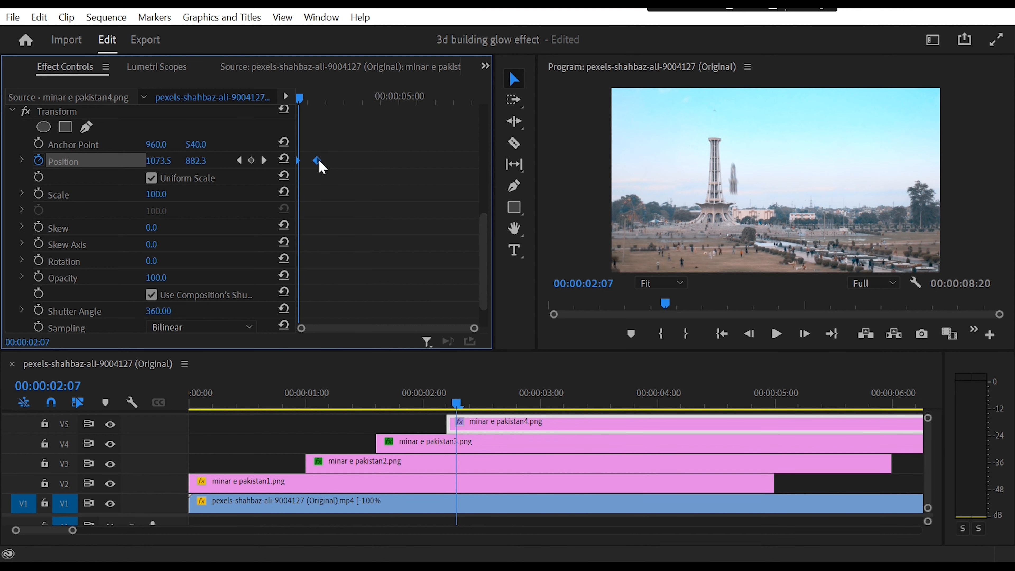
right_click(320, 162)
mouse_move(389, 301)
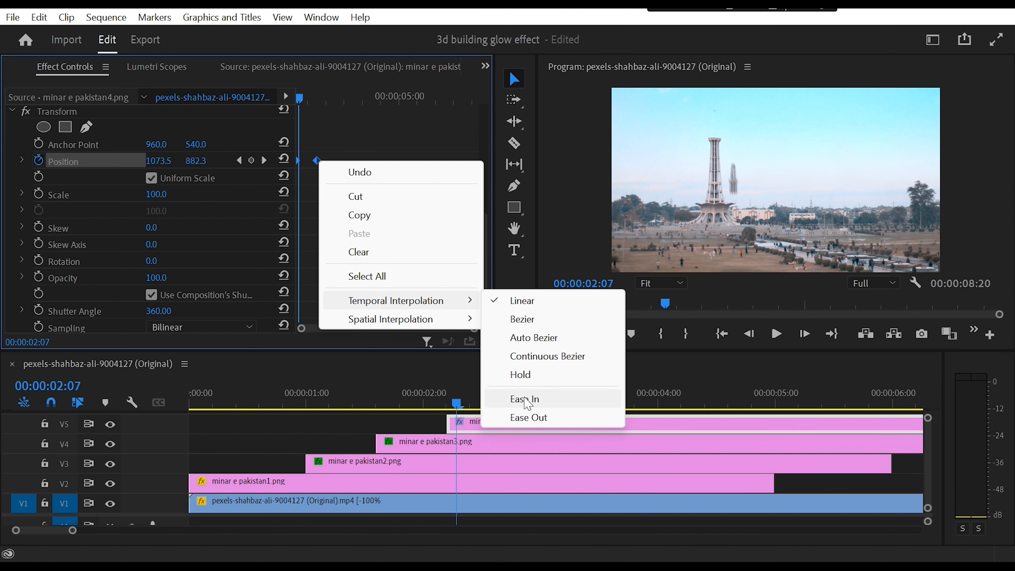
click(528, 400)
- At 00:00:02:05, draw a closed free-form Opacity mask on minar e pakistan4.png around the tower's tip, just above the lower tower section
click(448, 398)
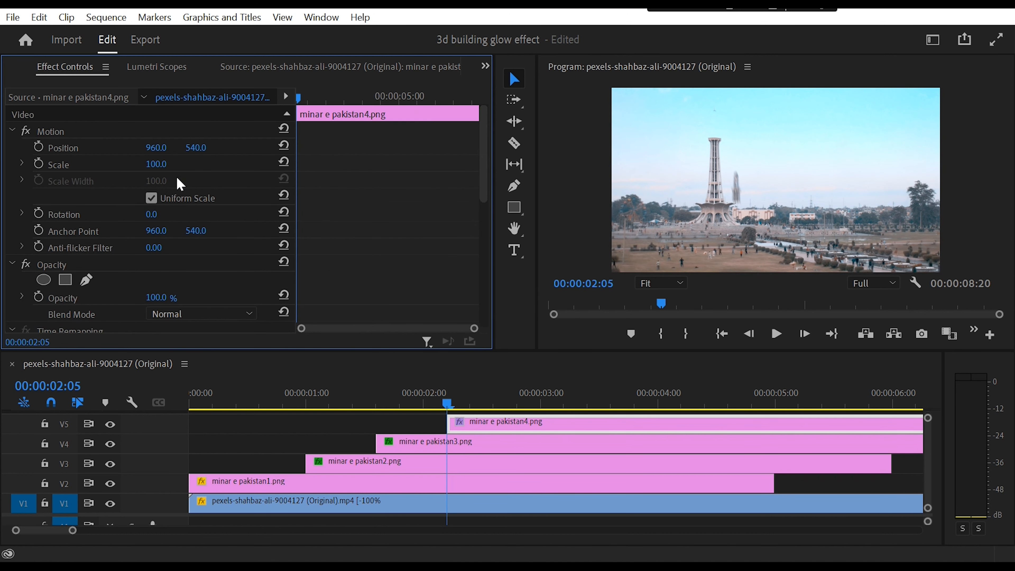
drag(485, 188, 483, 227)
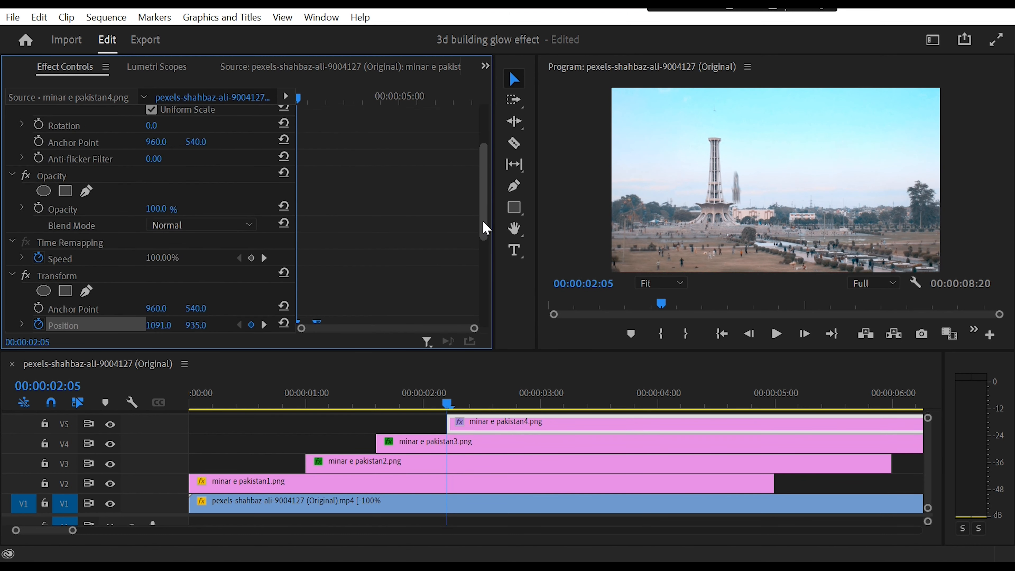
click(62, 182)
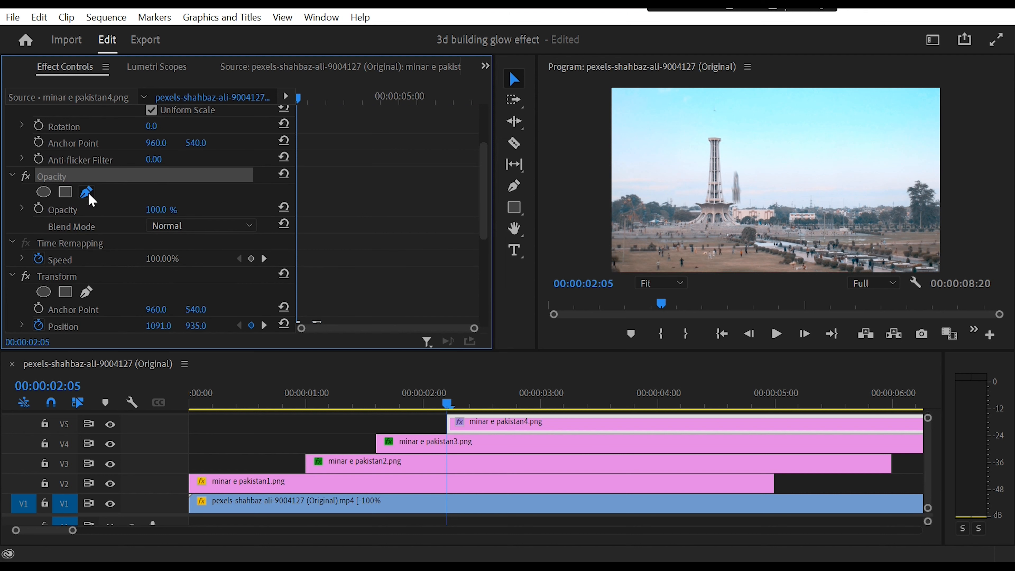
click(65, 192)
click(692, 139)
click(723, 139)
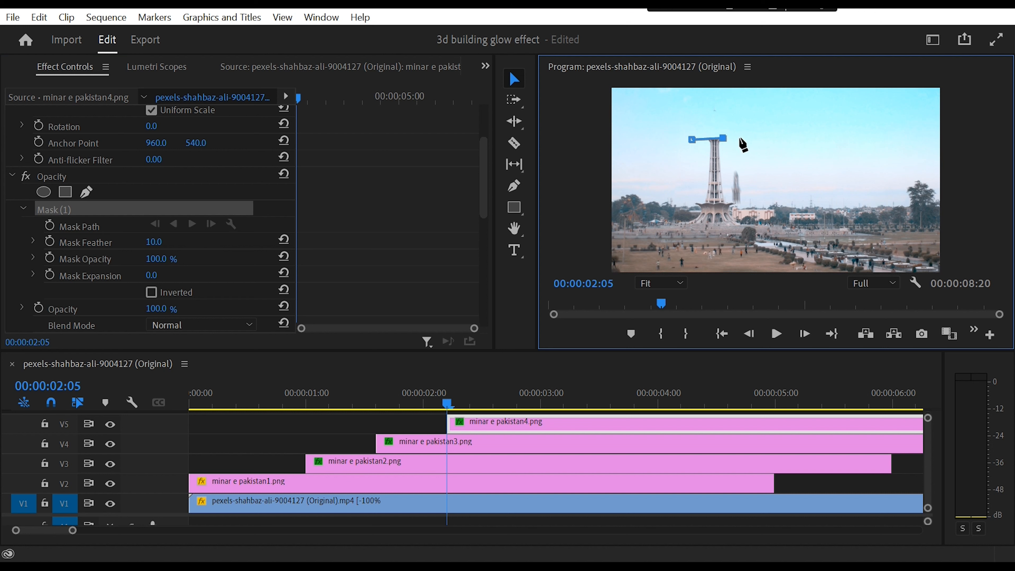
click(732, 119)
click(709, 106)
click(692, 140)
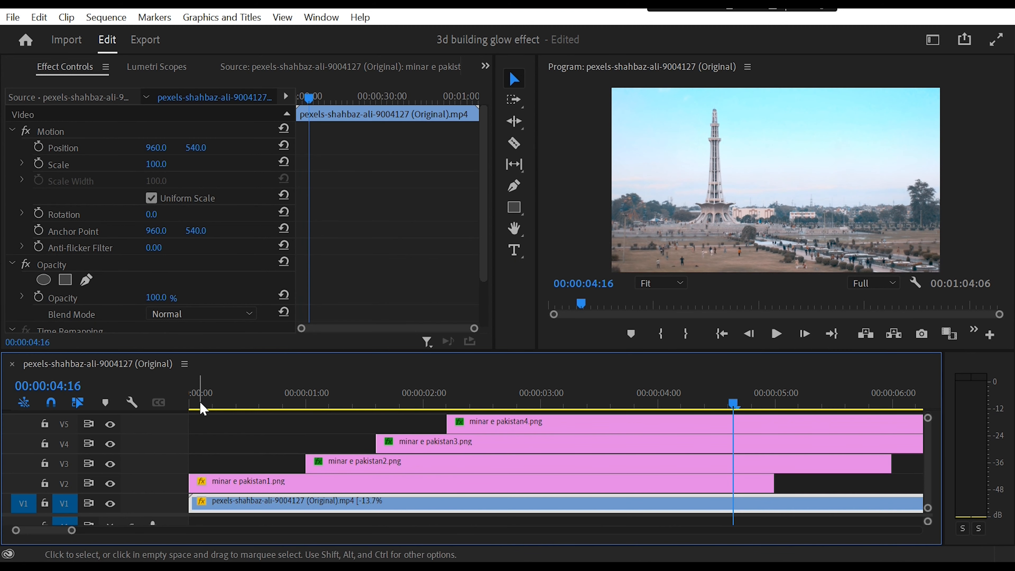
- Play the sequence from its start to preview the tower sections' rising animation
click(210, 405)
drag(210, 408, 150, 417)
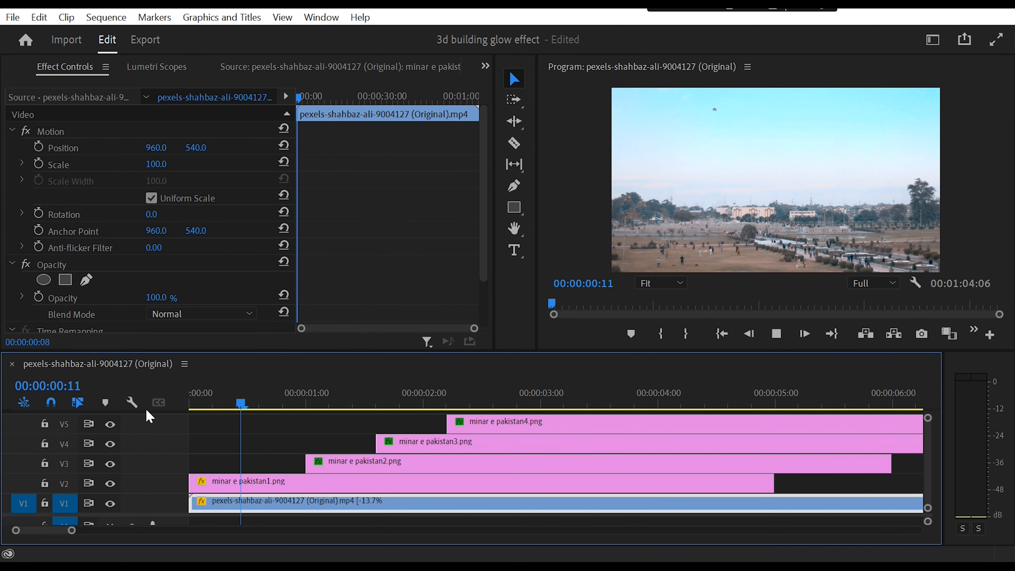